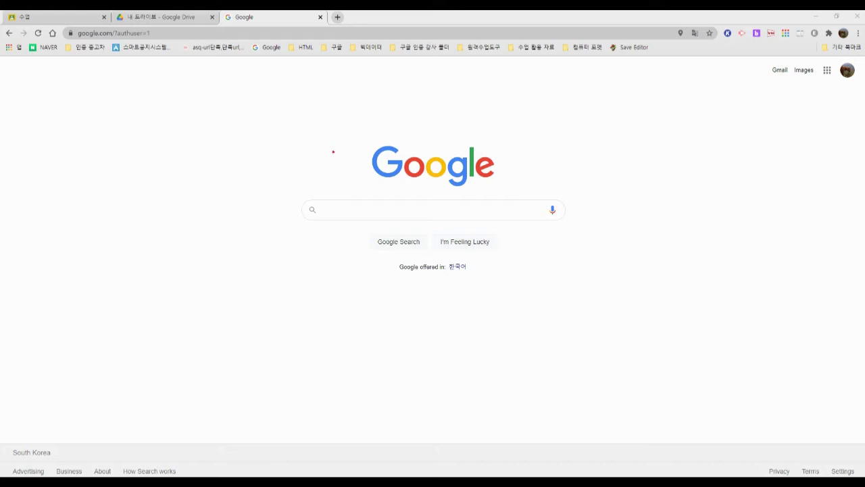
drag(163, 143, 150, 181)
mouse_move(208, 148)
mouse_down()
mouse_move(216, 183)
mouse_move(230, 155)
mouse_move(241, 166)
mouse_up()
drag(235, 168, 245, 192)
drag(250, 138, 258, 145)
mouse_move(252, 145)
mouse_down()
mouse_move(255, 169)
mouse_move(265, 171)
mouse_up()
drag(251, 179, 271, 177)
mouse_move(271, 138)
mouse_down()
mouse_move(277, 173)
mouse_move(288, 170)
mouse_up()
mouse_move(287, 163)
mouse_down()
mouse_move(299, 158)
mouse_move(298, 170)
mouse_up()
drag(292, 169, 302, 183)
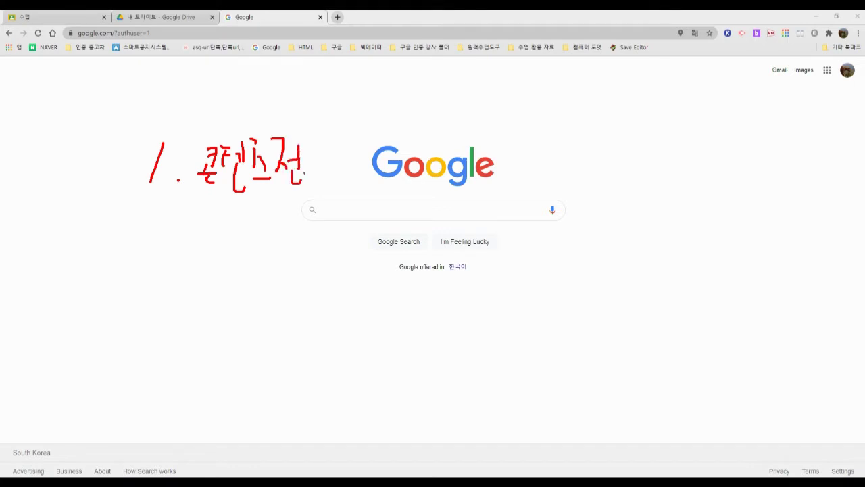
drag(314, 138, 308, 153)
mouse_move(315, 143)
mouse_down()
mouse_move(330, 155)
mouse_move(323, 161)
mouse_up()
mouse_move(315, 164)
mouse_down()
mouse_move(333, 161)
mouse_move(325, 177)
mouse_up()
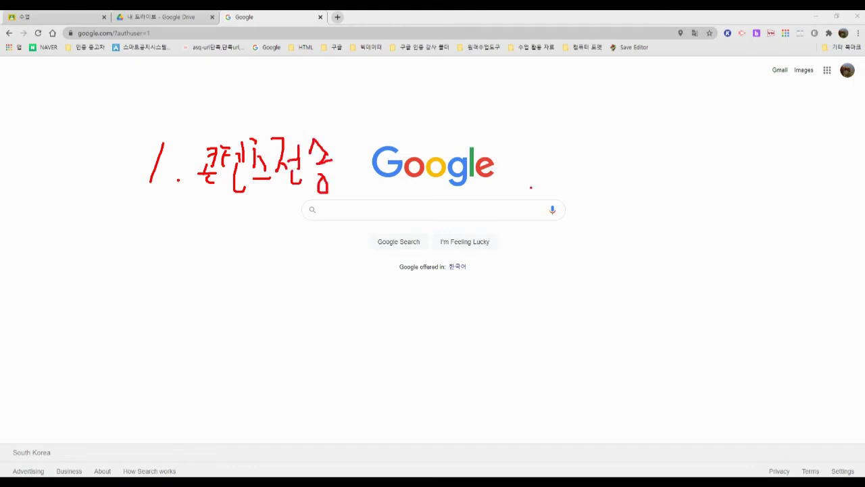
mouse_move(531, 188)
mouse_down()
mouse_move(540, 131)
mouse_move(526, 189)
mouse_up()
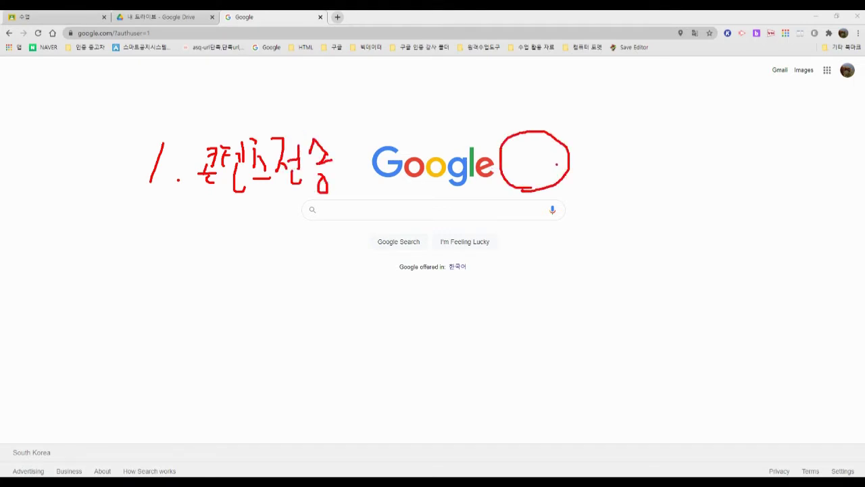
mouse_move(557, 163)
mouse_down()
mouse_move(635, 164)
mouse_move(628, 172)
mouse_move(641, 125)
mouse_move(700, 173)
mouse_move(670, 181)
mouse_up()
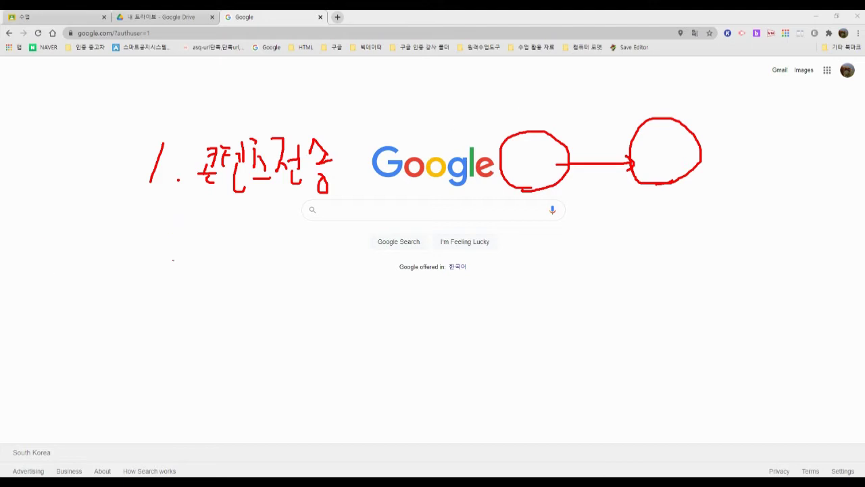
mouse_move(150, 255)
mouse_down()
mouse_move(147, 275)
mouse_move(169, 275)
mouse_up()
click(180, 280)
mouse_move(210, 253)
mouse_down()
mouse_move(239, 252)
mouse_move(231, 273)
mouse_up()
mouse_move(250, 256)
mouse_down()
mouse_move(244, 265)
mouse_move(258, 269)
mouse_up()
mouse_move(263, 248)
mouse_down()
mouse_move(264, 270)
mouse_move(290, 280)
mouse_up()
mouse_move(313, 262)
mouse_down()
mouse_move(306, 280)
mouse_move(314, 261)
mouse_up()
mouse_move(319, 259)
mouse_down()
mouse_move(323, 281)
mouse_move(358, 265)
mouse_up()
mouse_move(349, 249)
mouse_down()
mouse_move(347, 298)
mouse_move(356, 302)
mouse_up()
click(236, 289)
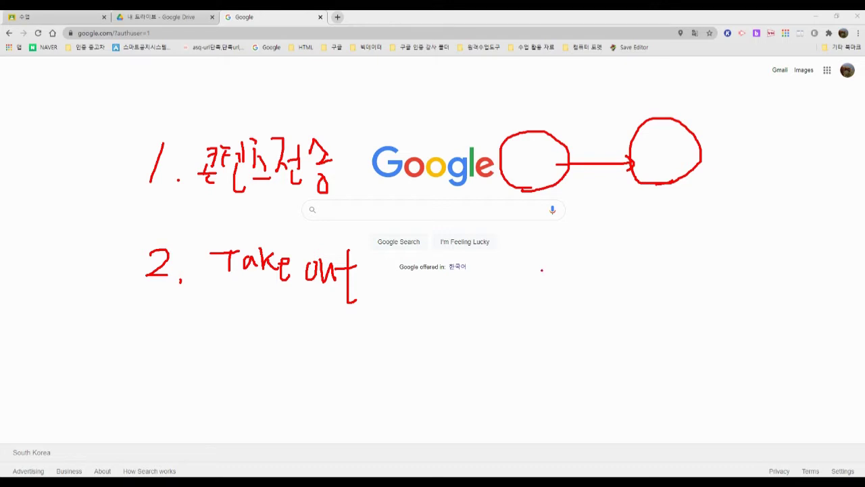
mouse_move(564, 259)
mouse_down()
mouse_move(562, 311)
mouse_move(553, 319)
mouse_move(586, 306)
mouse_up()
drag(584, 277, 600, 277)
mouse_move(587, 278)
mouse_down()
mouse_move(603, 290)
mouse_move(607, 315)
mouse_up()
mouse_move(608, 290)
mouse_down()
mouse_move(623, 290)
mouse_move(631, 275)
mouse_move(648, 286)
mouse_up()
mouse_move(640, 289)
mouse_down()
mouse_move(640, 301)
mouse_move(661, 305)
mouse_move(664, 291)
mouse_move(670, 304)
mouse_move(689, 304)
mouse_up()
mouse_move(702, 279)
mouse_down()
mouse_move(714, 280)
mouse_move(725, 306)
mouse_up()
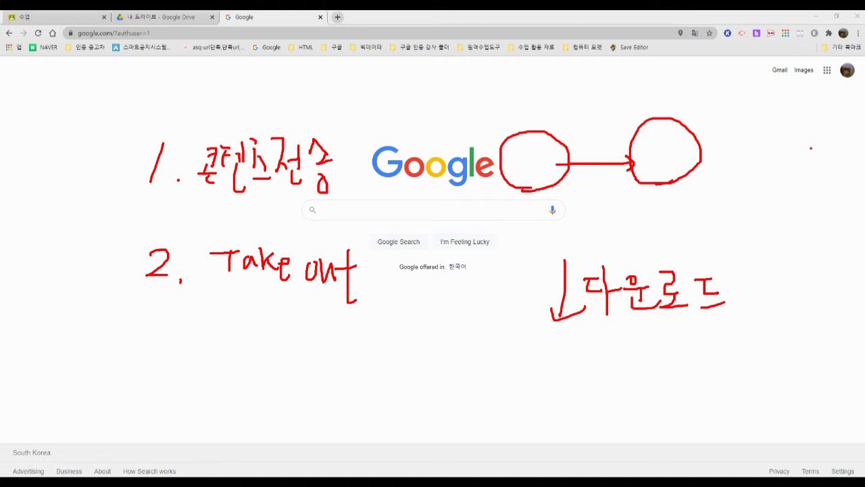
key(Escape)
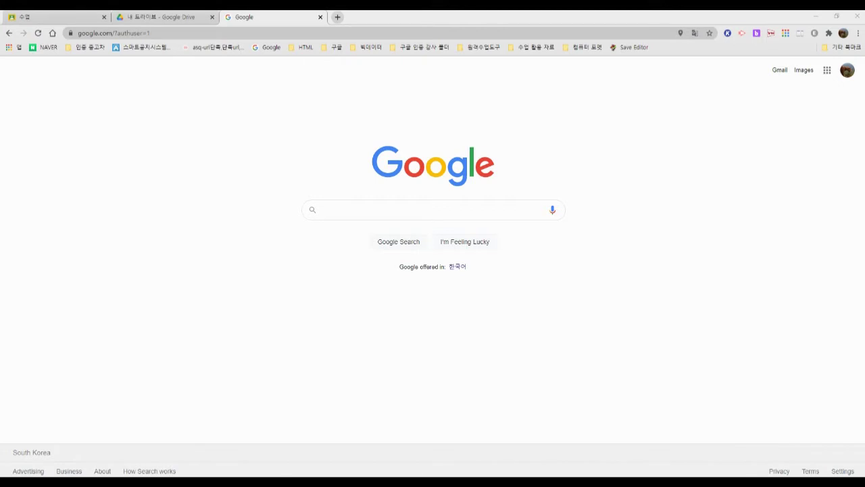
Step: Close the Google Search tab and return to the My Drive list
key(ctrl+w)
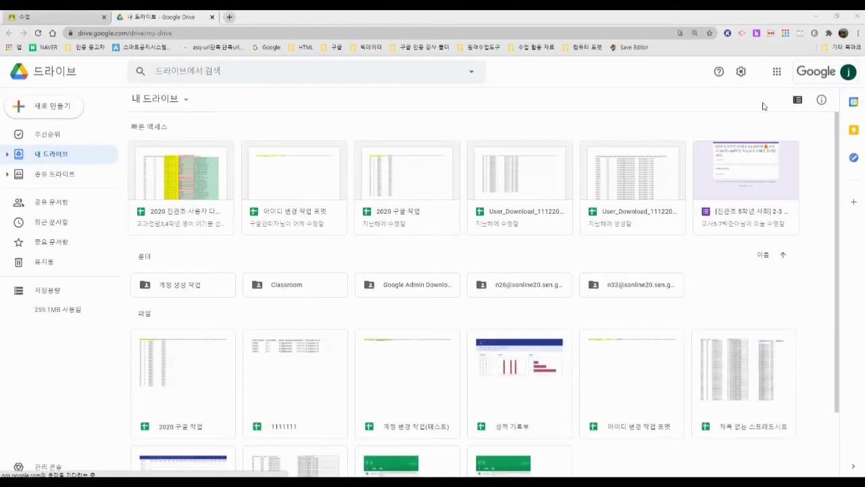
scroll(517, 344, down, 2)
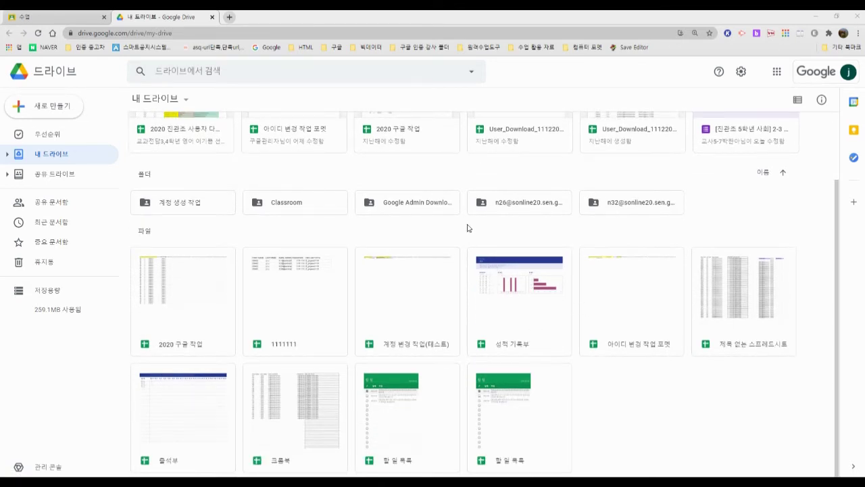
scroll(472, 221, up, 1)
scroll(466, 223, down, 1)
scroll(214, 223, up, 2)
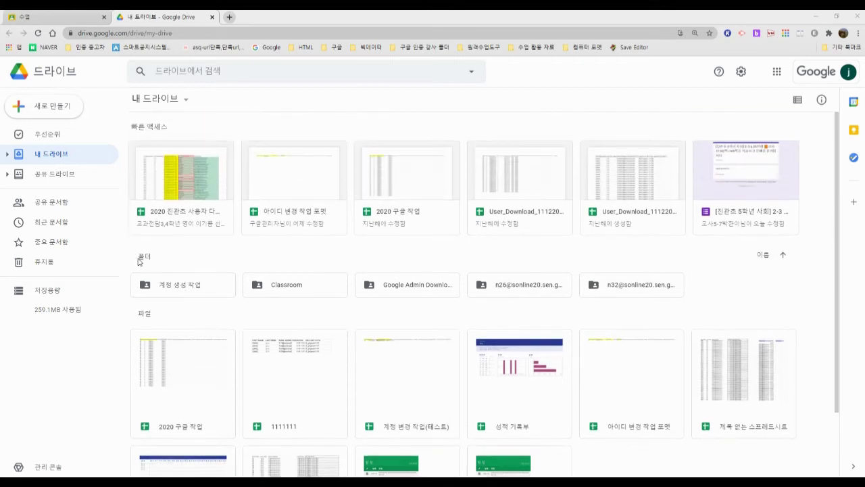
scroll(132, 267, down, 2)
Step: Close the other browser window and box-select every folder and file in My Drive
drag(133, 183, 780, 451)
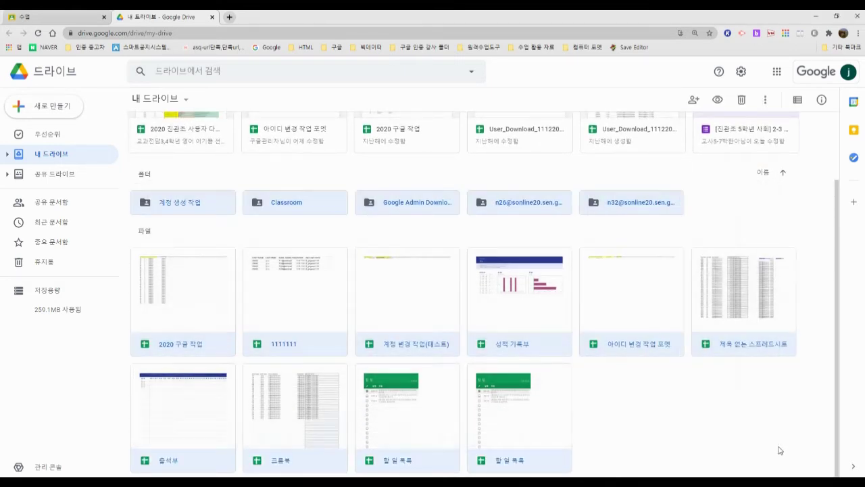
right_click(363, 268)
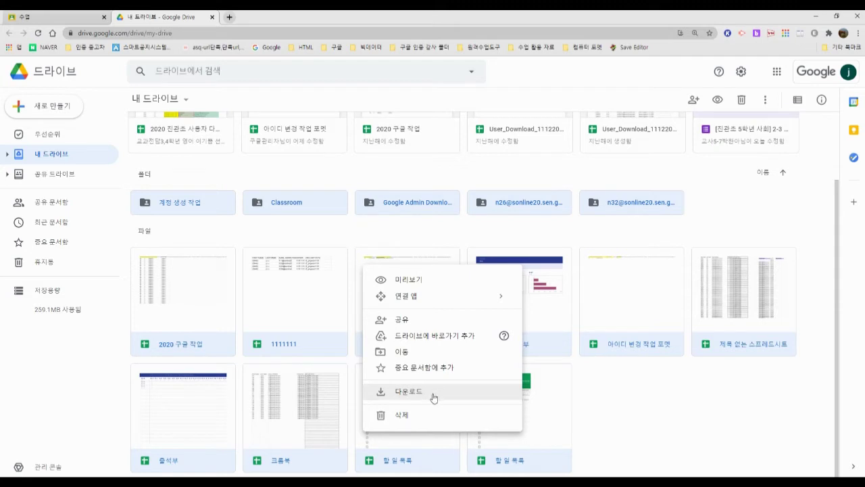
click(375, 171)
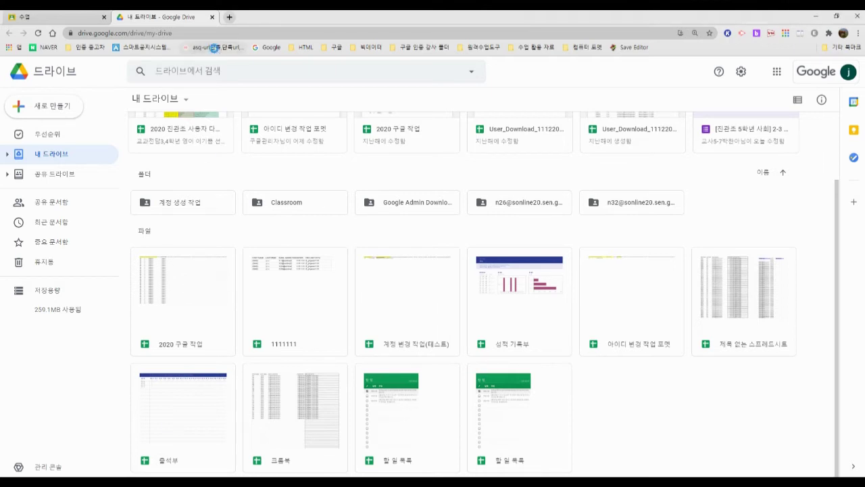
click(216, 49)
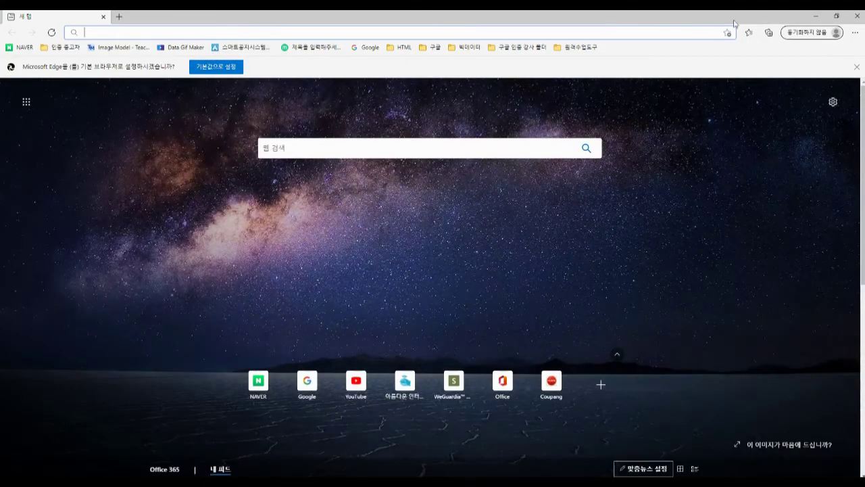
click(815, 15)
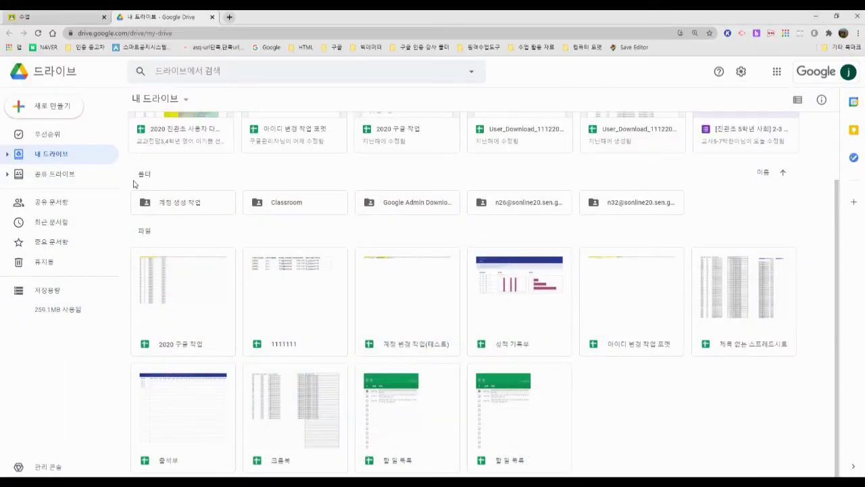
drag(133, 182, 804, 432)
Step: Download all the selected My Drive folders and files via 다운로드
right_click(524, 292)
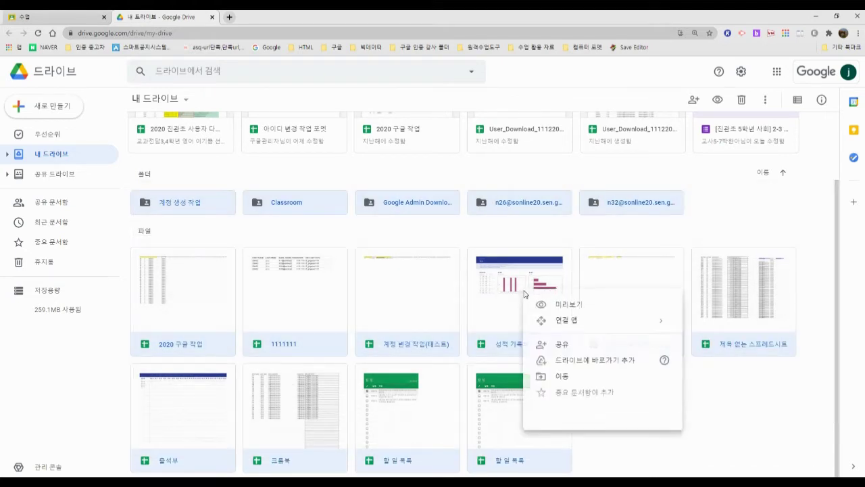
click(570, 417)
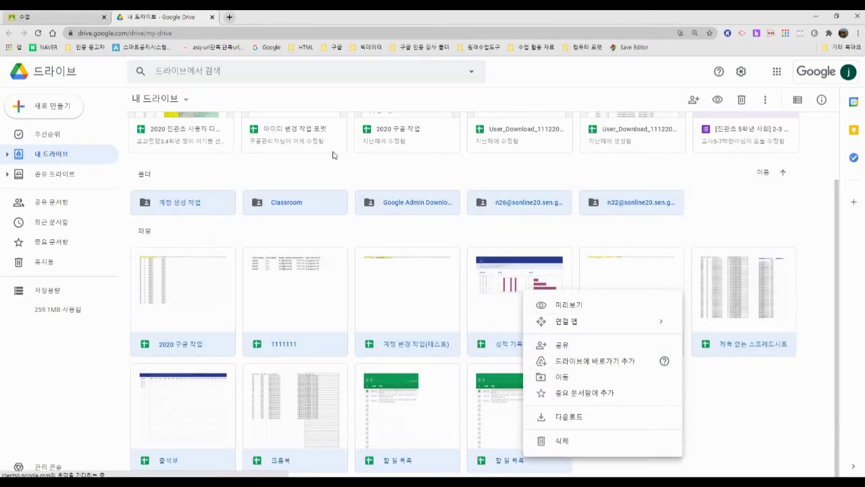
click(301, 175)
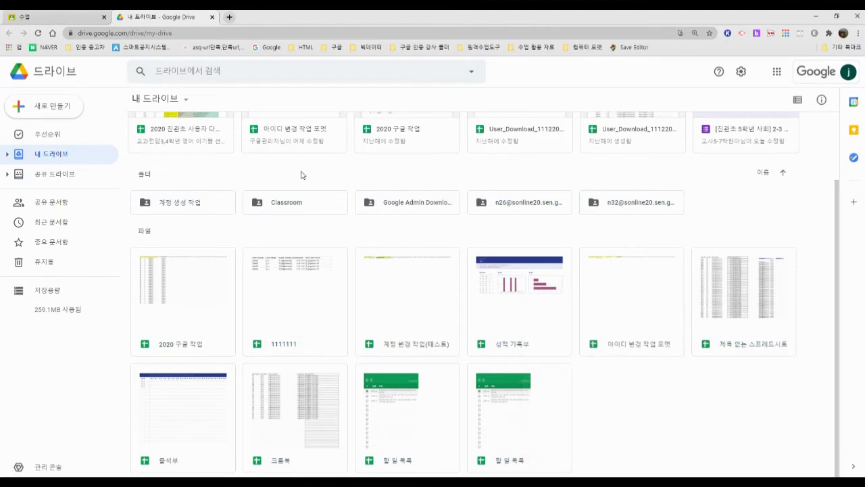
Step: Select the 2020 구글 작업 file, then reselect and clear all My Drive items
click(199, 294)
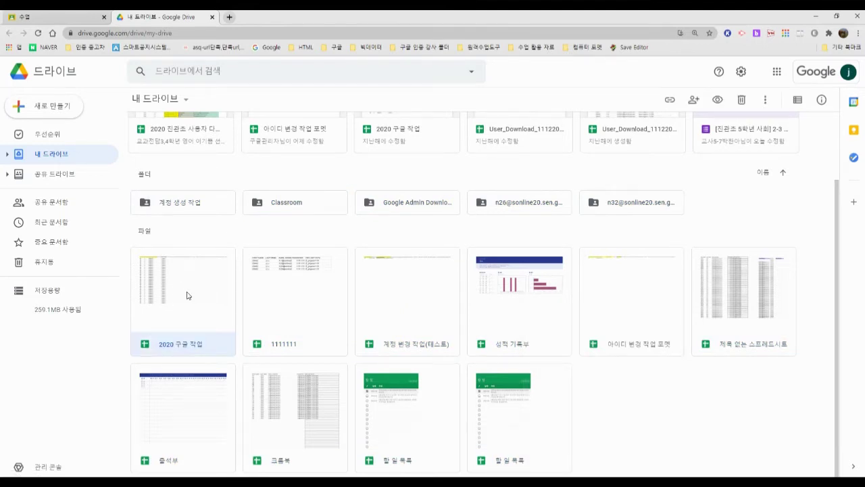
right_click(173, 284)
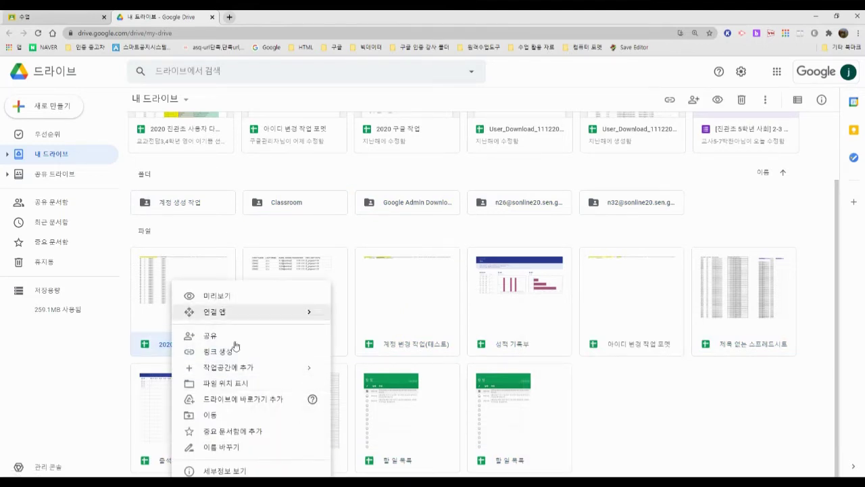
click(185, 243)
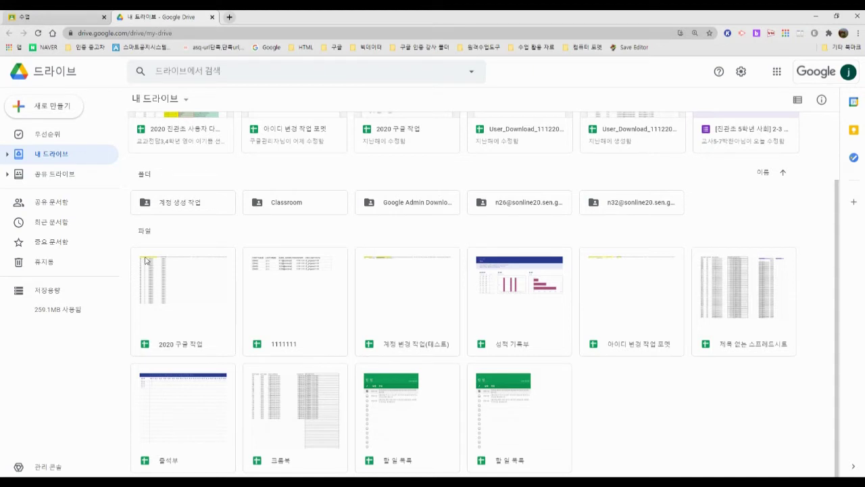
drag(133, 181, 838, 476)
click(672, 404)
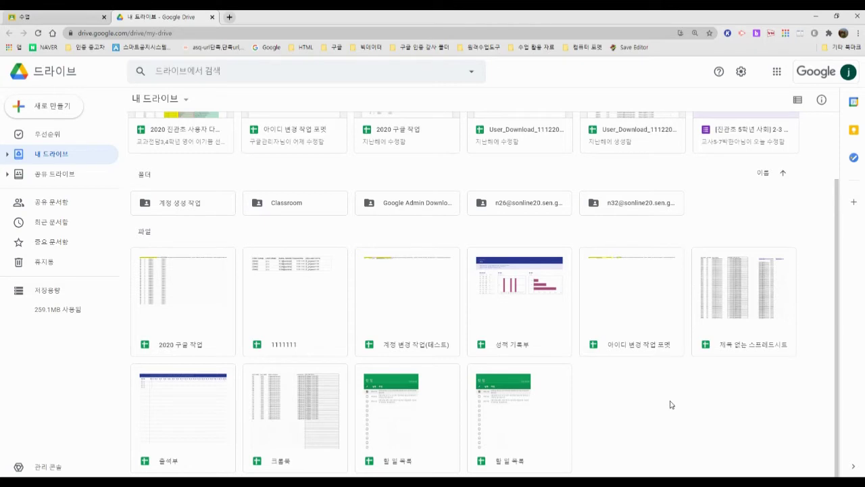
scroll(672, 405, up, 2)
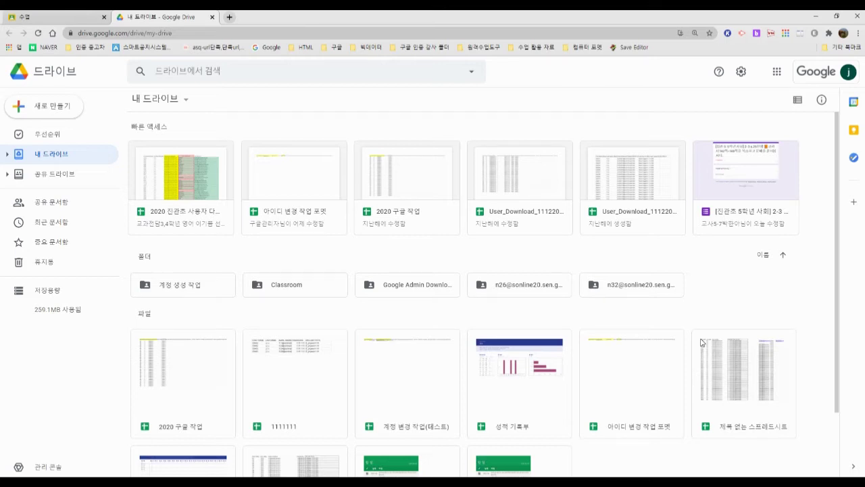
Step: Select the 계정 생성 작업 folder, then clear the selection of all items
click(134, 269)
drag(168, 308, 689, 330)
scroll(689, 330, up, 1)
click(760, 298)
Step: Go to Google 계정 관리 from the profile avatar, then its Data and personalization page
click(819, 75)
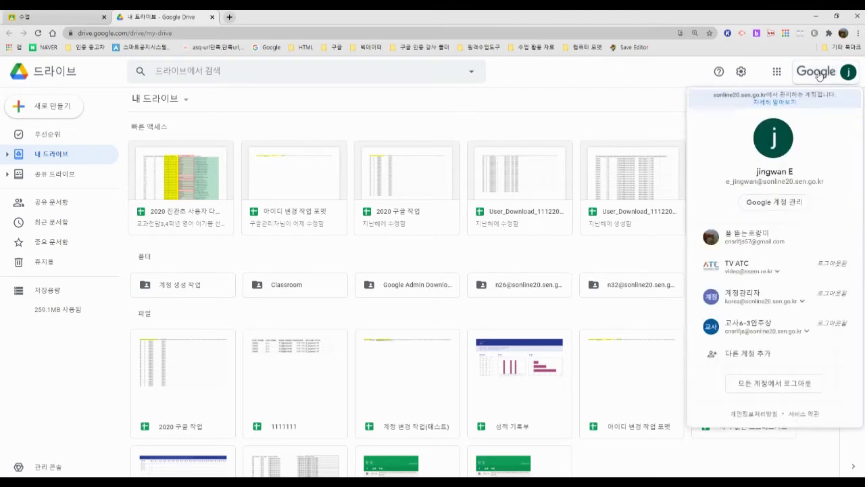
click(776, 203)
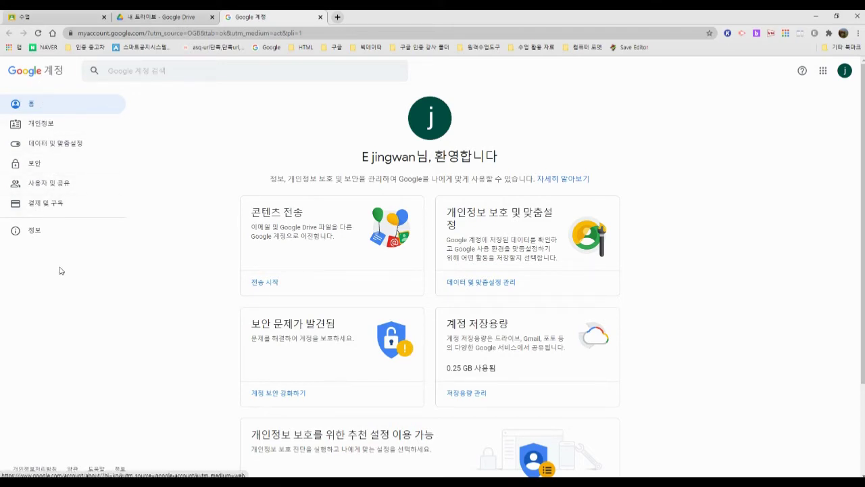
click(60, 145)
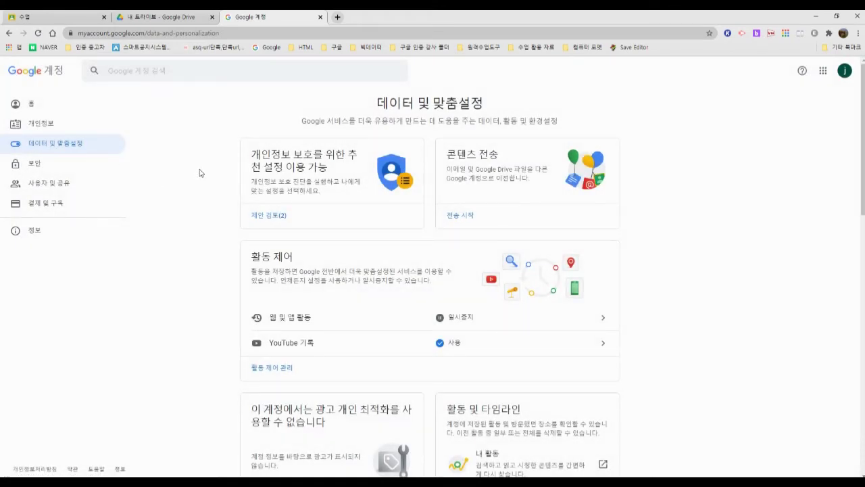
Step: Look over the Data and personalization page and open a new blank tab
scroll(471, 184, down, 3)
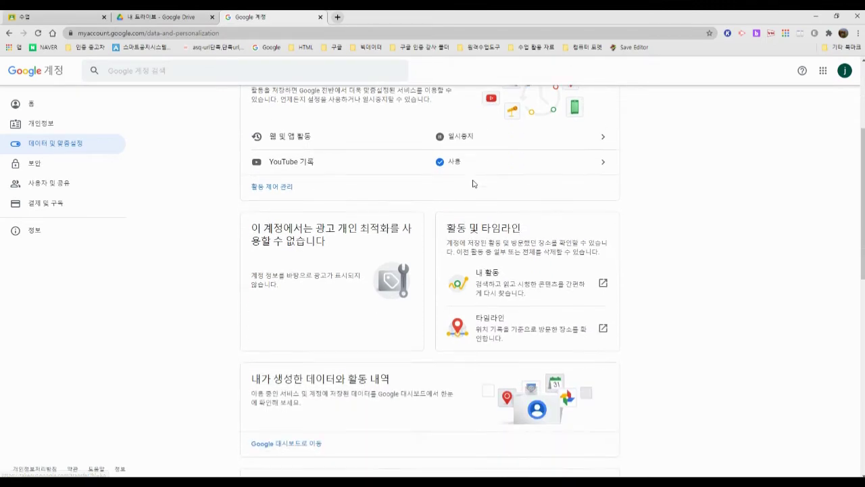
scroll(473, 183, down, 6)
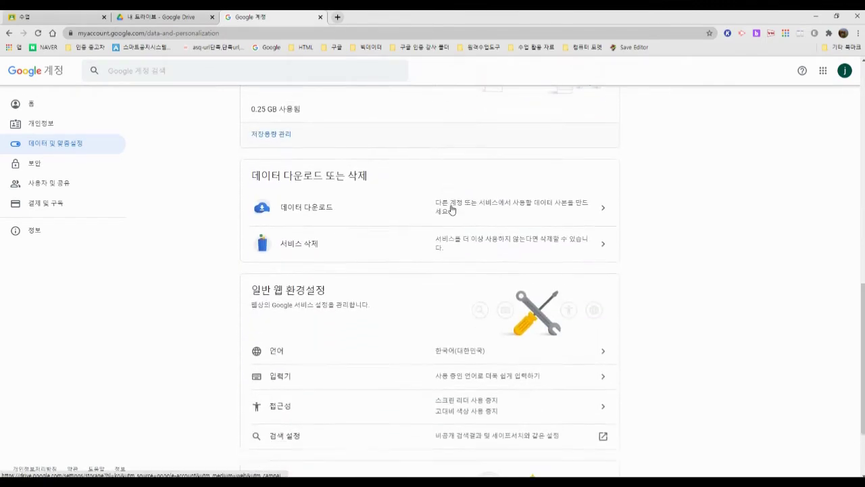
scroll(451, 209, down, 2)
scroll(451, 208, up, 4)
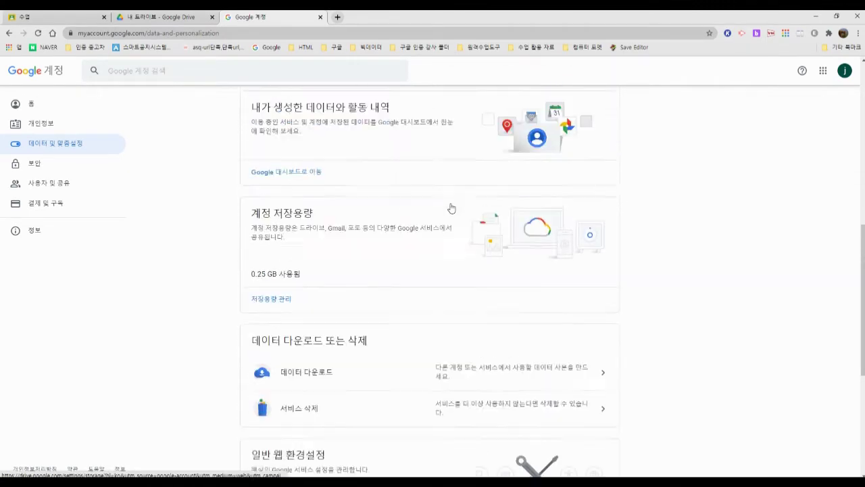
scroll(452, 208, up, 3)
scroll(451, 208, up, 4)
key(ctrl+t)
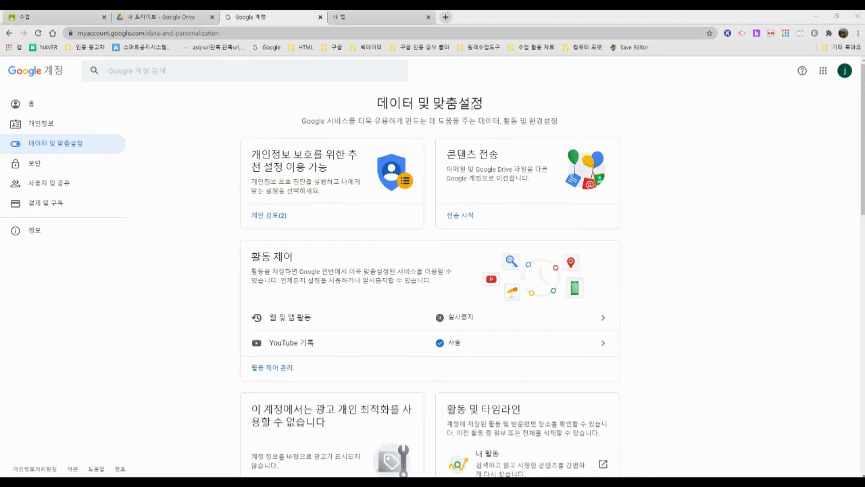
Step: Go to 'Download your data' under 'Download or delete your data' to reach Google Takeout
scroll(372, 120, down, 8)
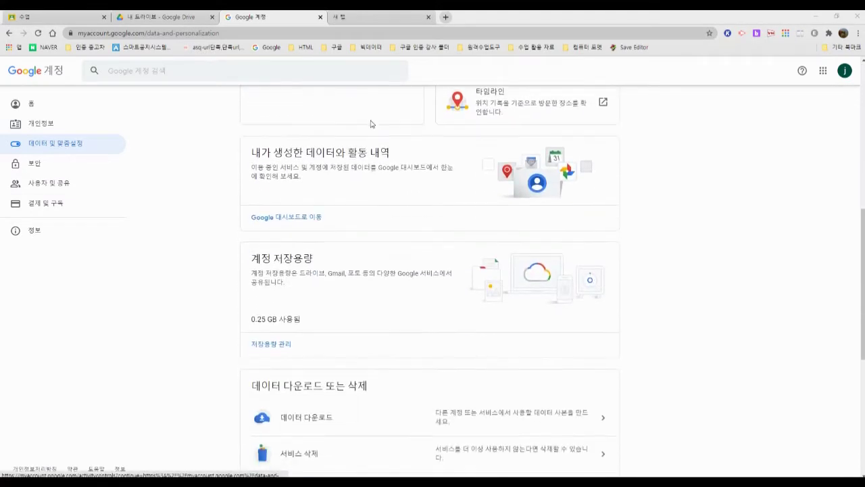
scroll(368, 130, down, 1)
drag(261, 205, 382, 207)
click(382, 207)
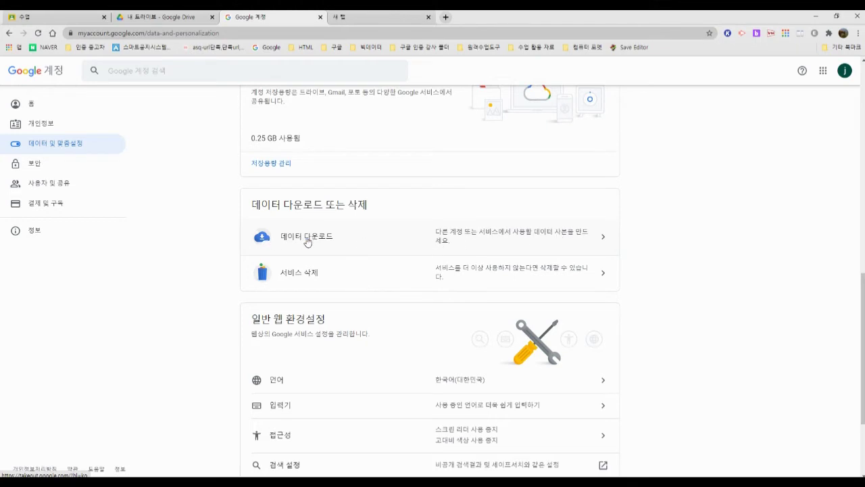
click(464, 242)
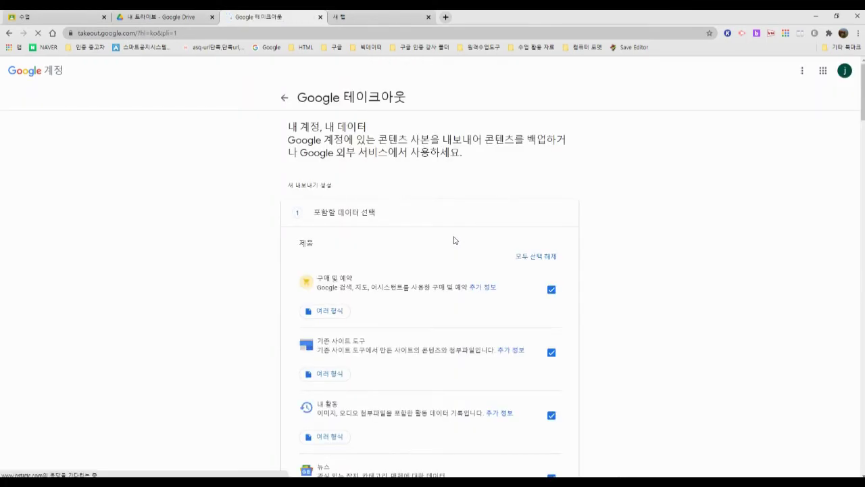
scroll(455, 239, down, 1)
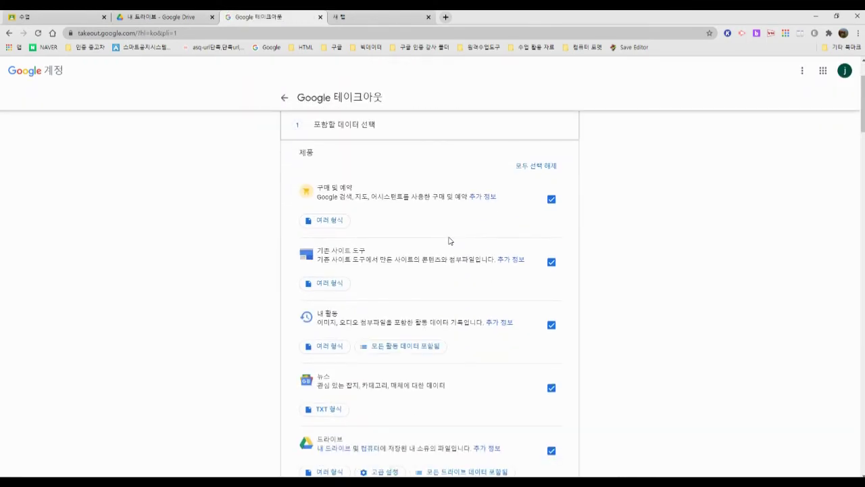
scroll(450, 237, down, 4)
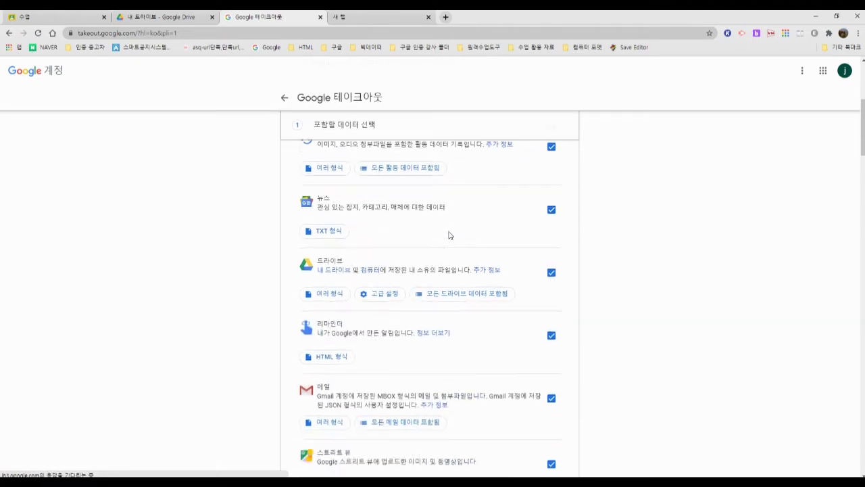
scroll(447, 231, up, 3)
scroll(444, 230, up, 3)
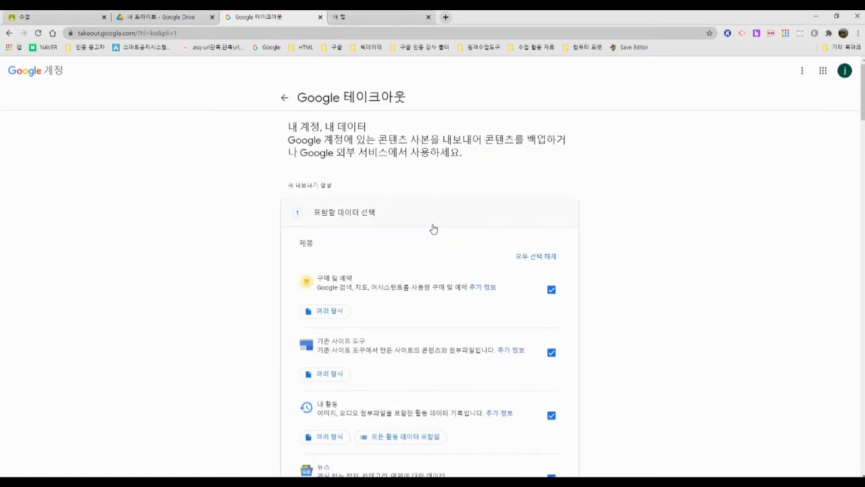
drag(284, 145, 464, 159)
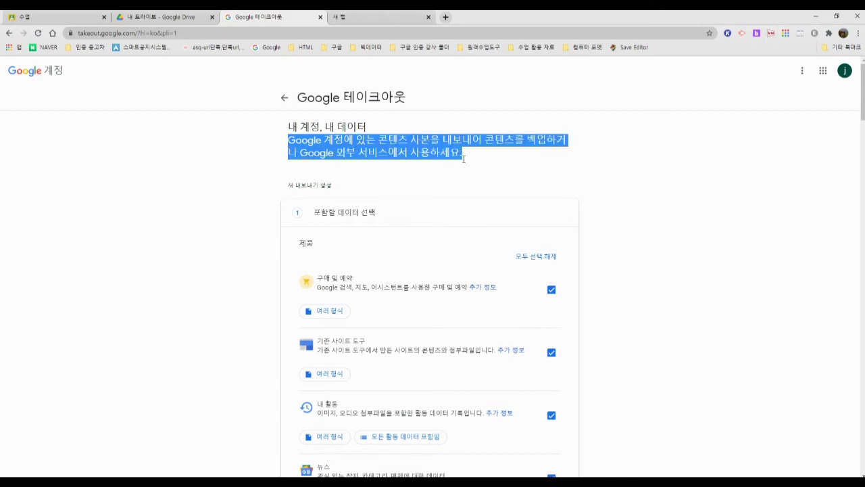
click(465, 162)
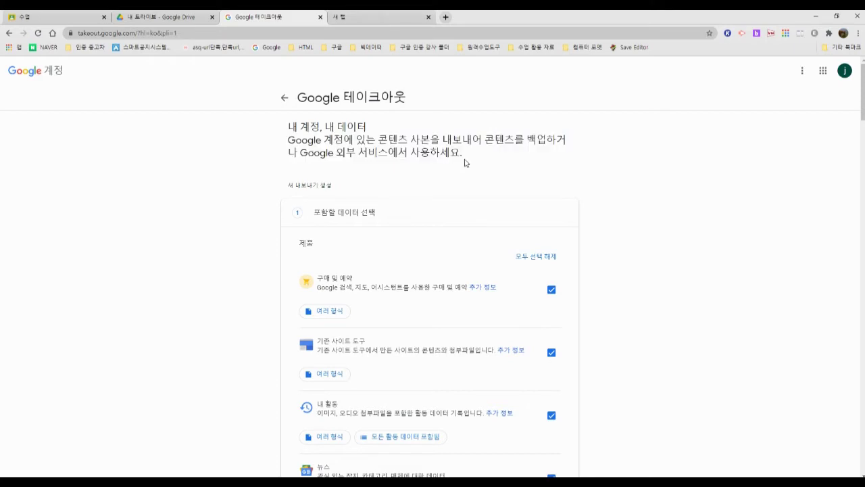
scroll(579, 223, down, 15)
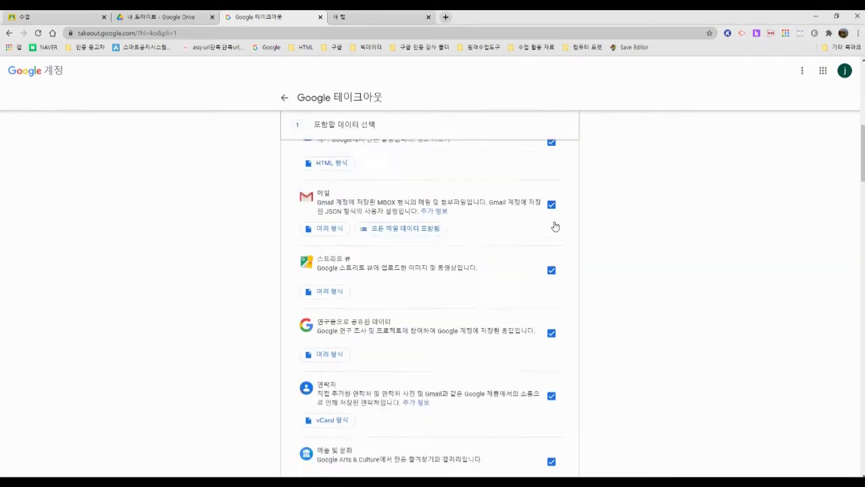
scroll(555, 226, down, 15)
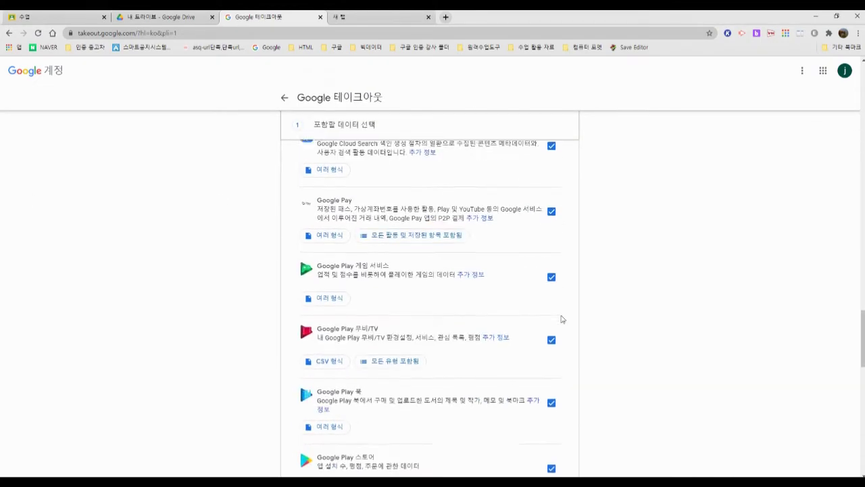
scroll(559, 320, down, 15)
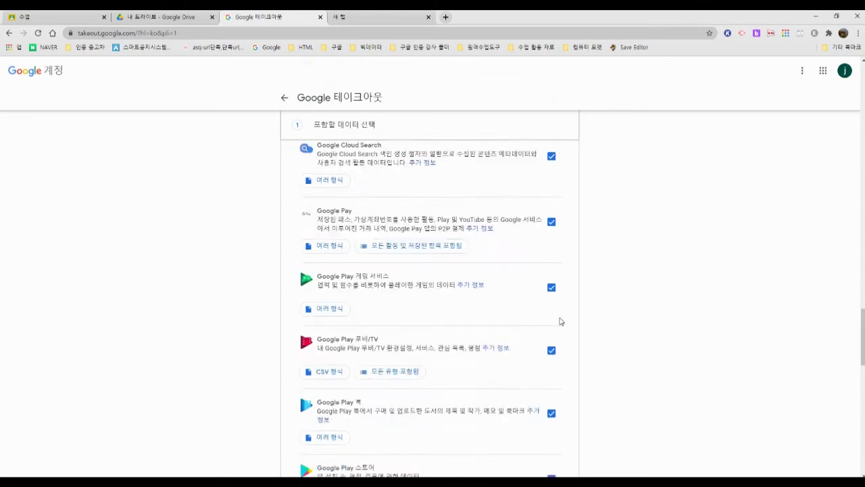
scroll(560, 322, up, 20)
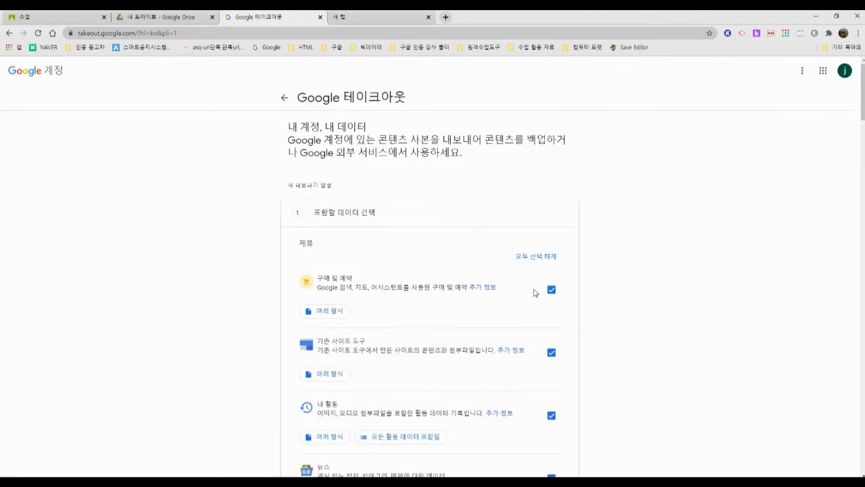
Step: Deselect all Takeout products and check the whole list, including 드라이브 and 메일, is unchecked
click(533, 260)
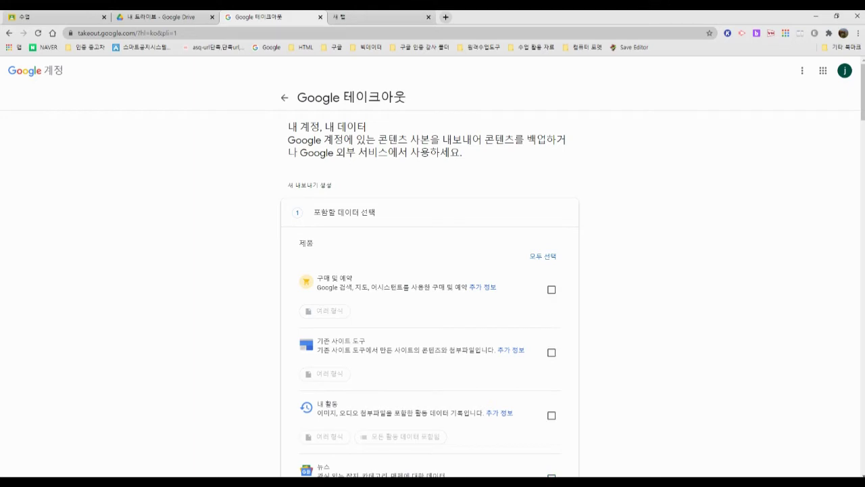
scroll(357, 208, down, 1)
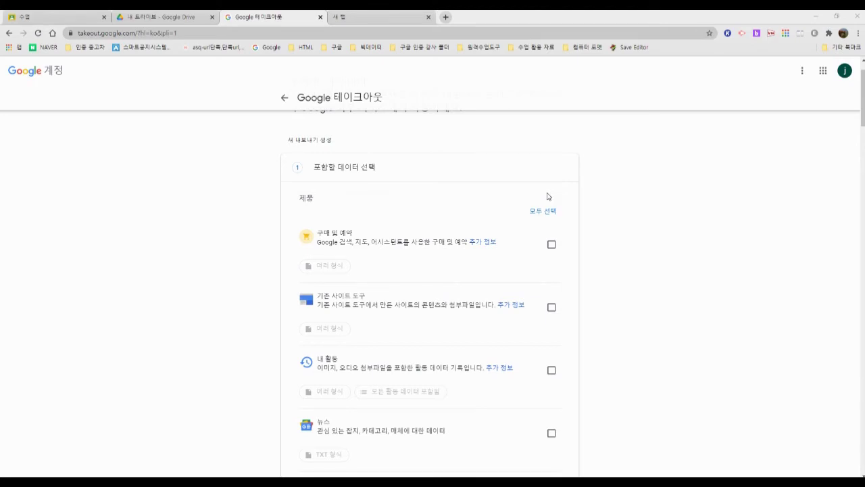
scroll(635, 250, down, 5)
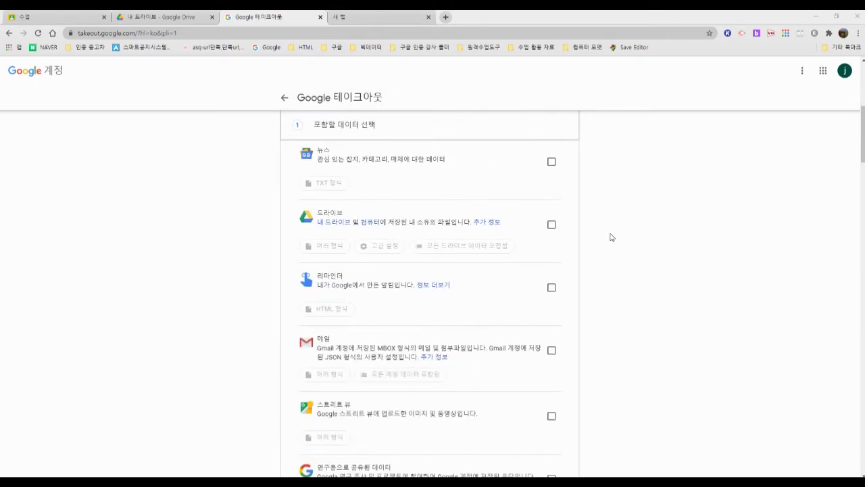
scroll(609, 231, up, 4)
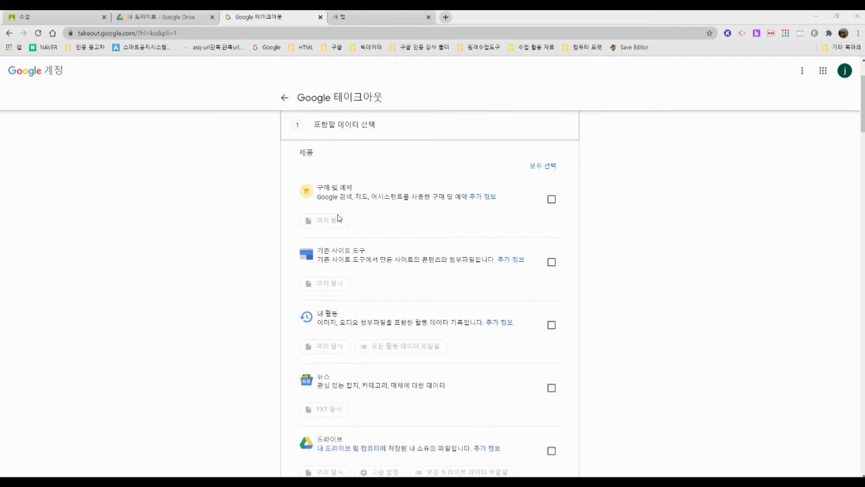
scroll(349, 226, down, 1)
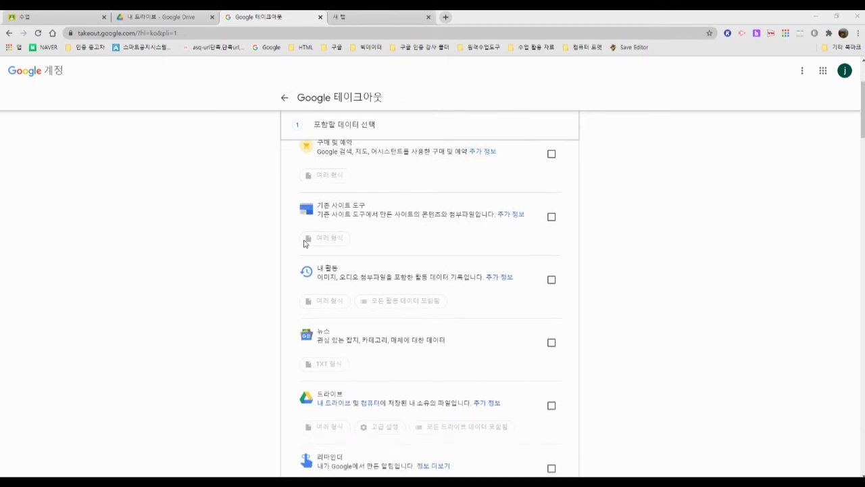
scroll(381, 245, down, 2)
scroll(465, 227, down, 2)
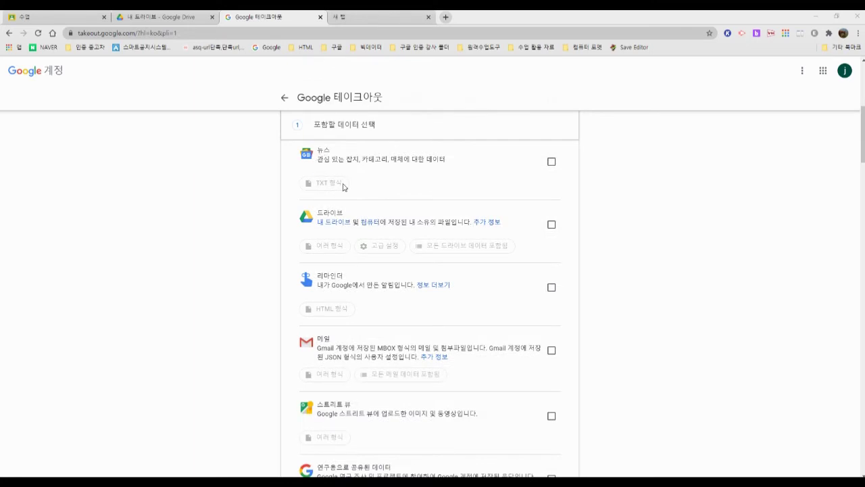
scroll(432, 202, down, 2)
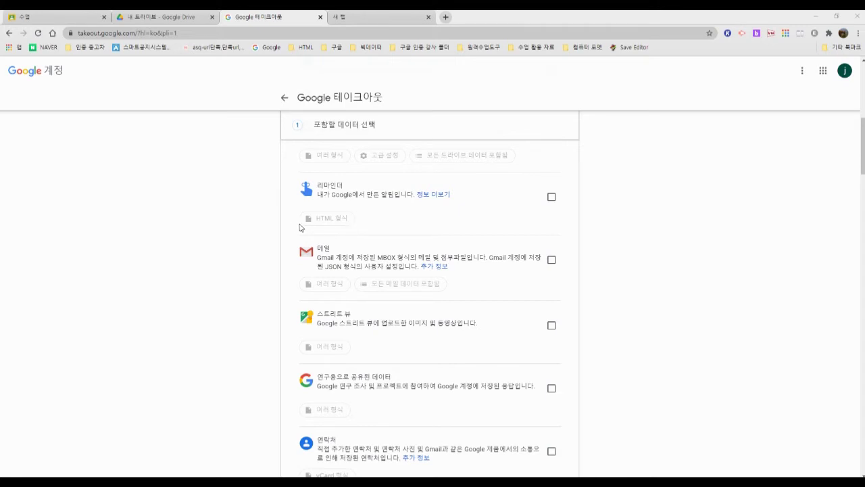
scroll(413, 265, down, 1)
scroll(413, 265, down, 3)
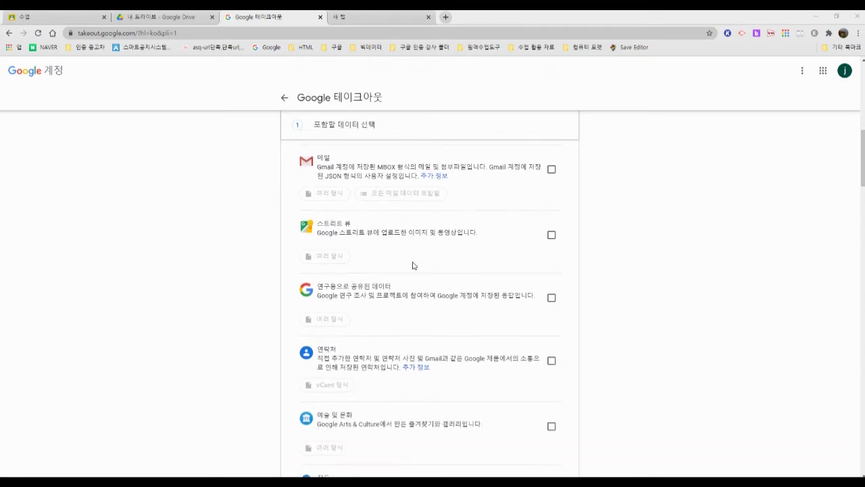
scroll(413, 265, up, 5)
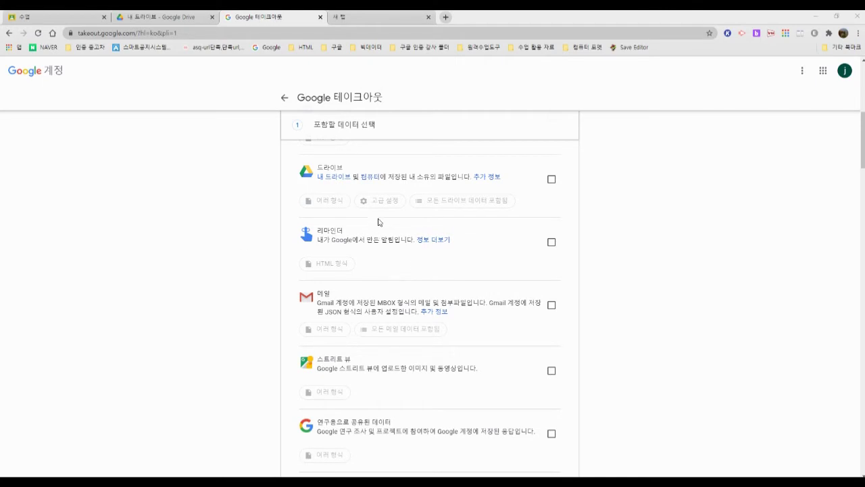
scroll(515, 225, up, 4)
scroll(515, 225, up, 2)
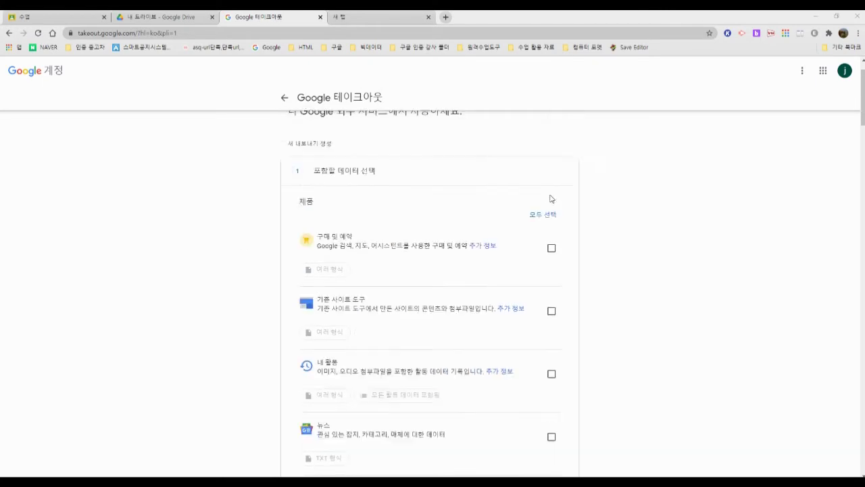
scroll(550, 199, down, 6)
scroll(385, 241, up, 2)
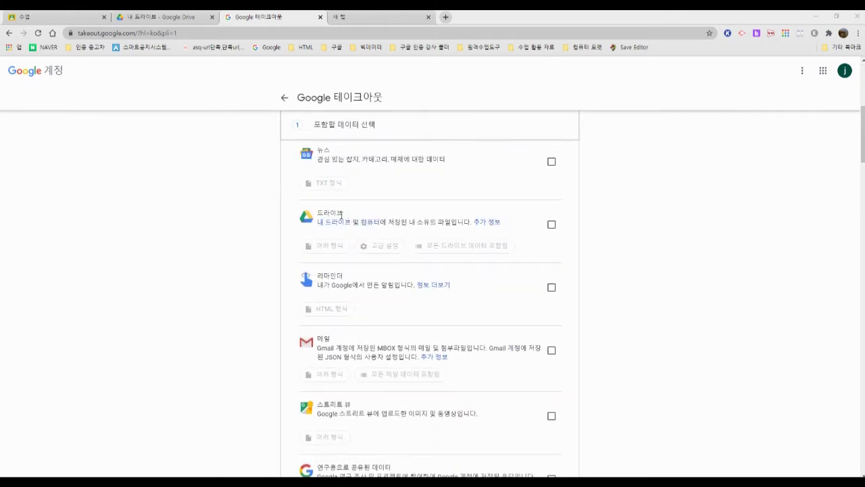
Step: Tick 드라이브 for export and confirm its formats: DOCX, JPG, PPTX and XLSX
click(552, 225)
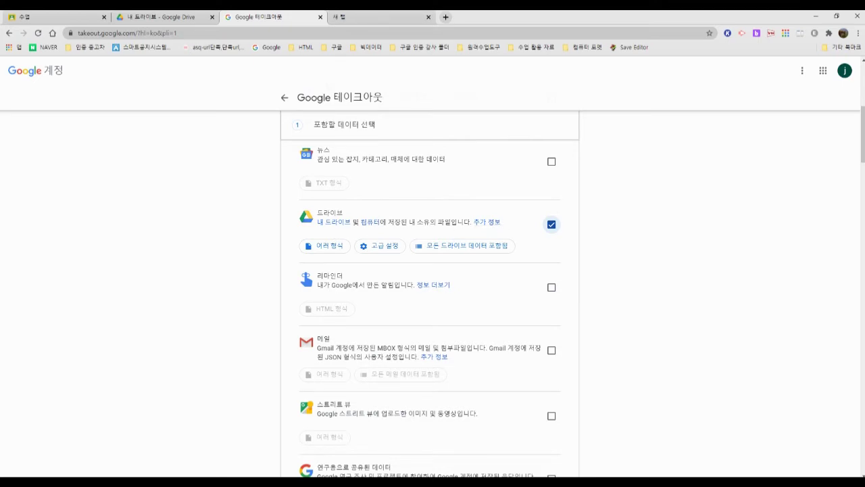
click(337, 249)
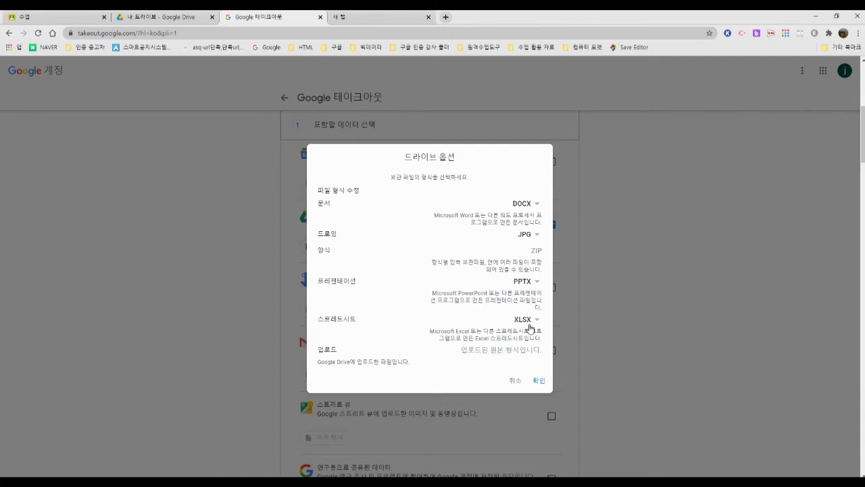
click(539, 380)
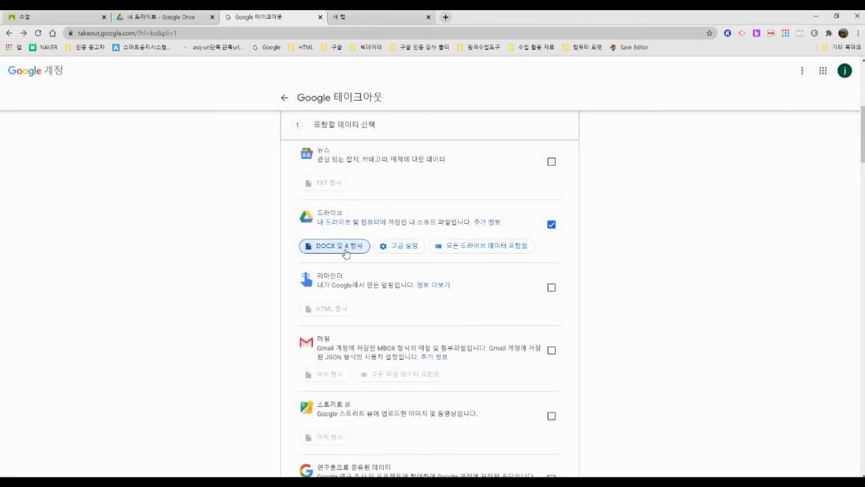
click(345, 249)
click(538, 381)
click(410, 252)
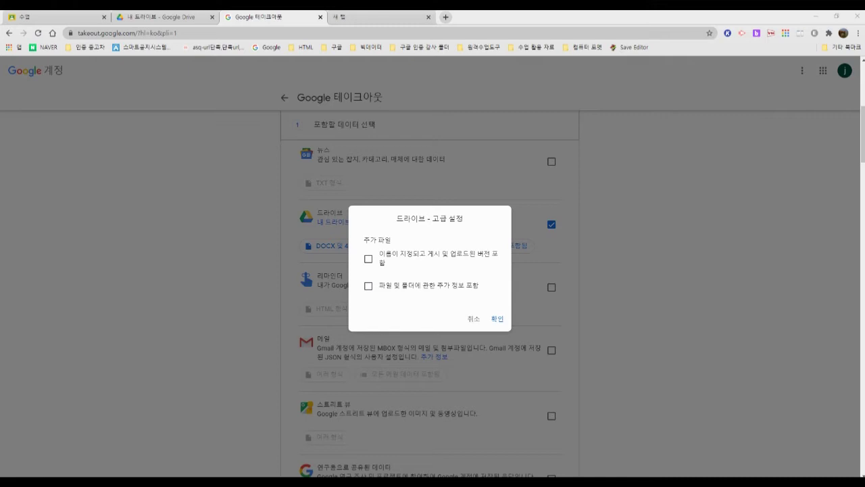
click(61, 242)
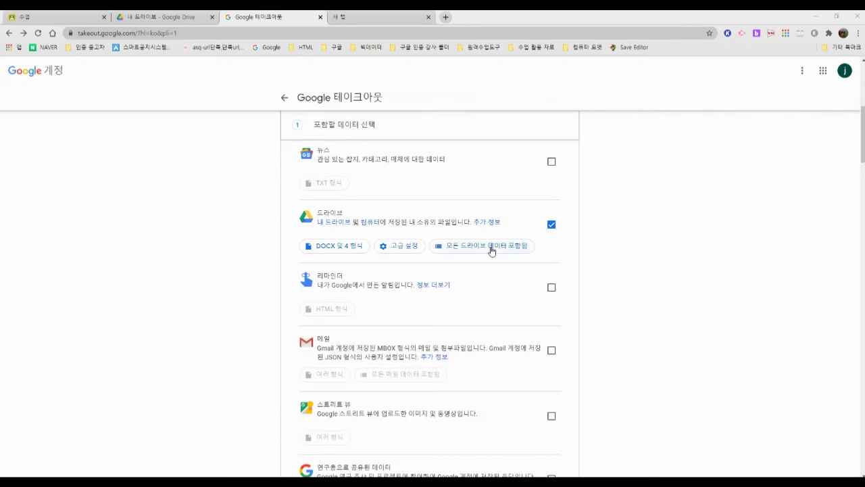
Step: Keep '모든 Google Drive 파일 및 폴더' included, confirm, and scroll to the list's end
click(491, 247)
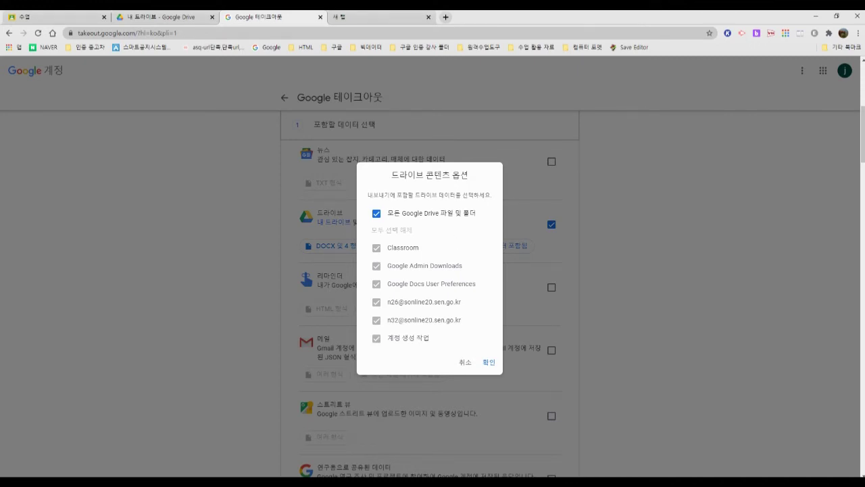
drag(373, 195, 490, 195)
click(491, 195)
click(492, 363)
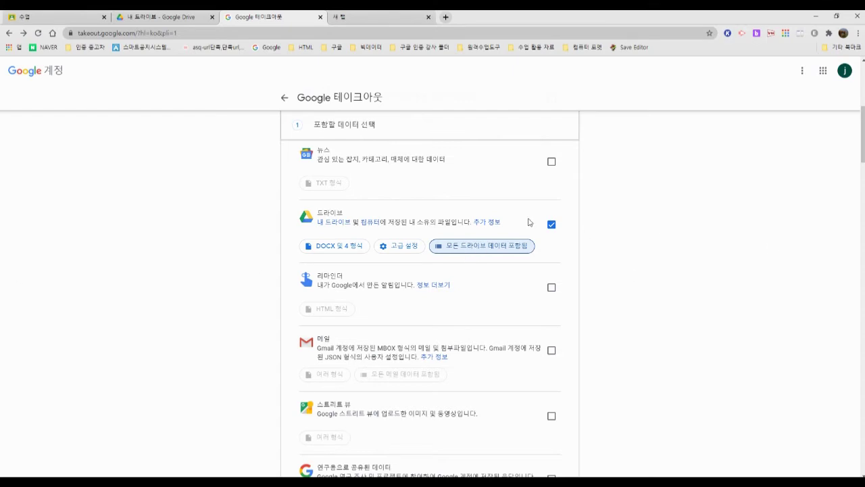
scroll(516, 218, down, 10)
scroll(522, 281, down, 15)
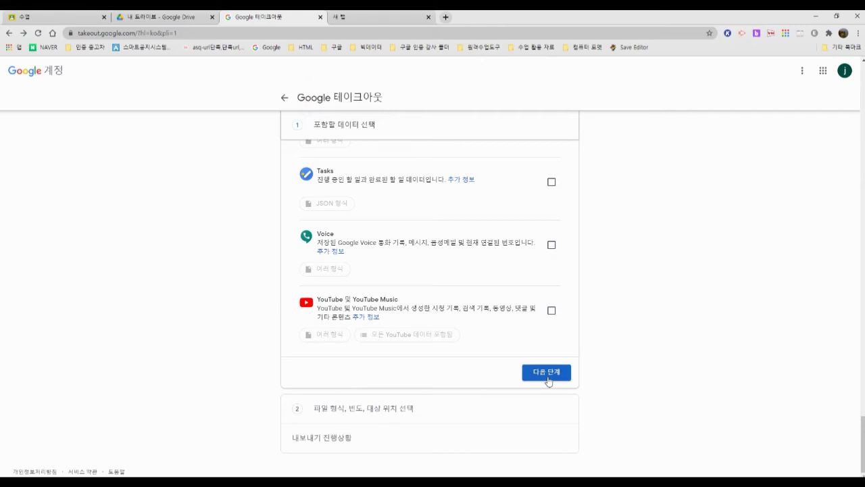
Step: Advance to step 2 and view the Drive, Dropbox, OneDrive and Box delivery options
click(548, 378)
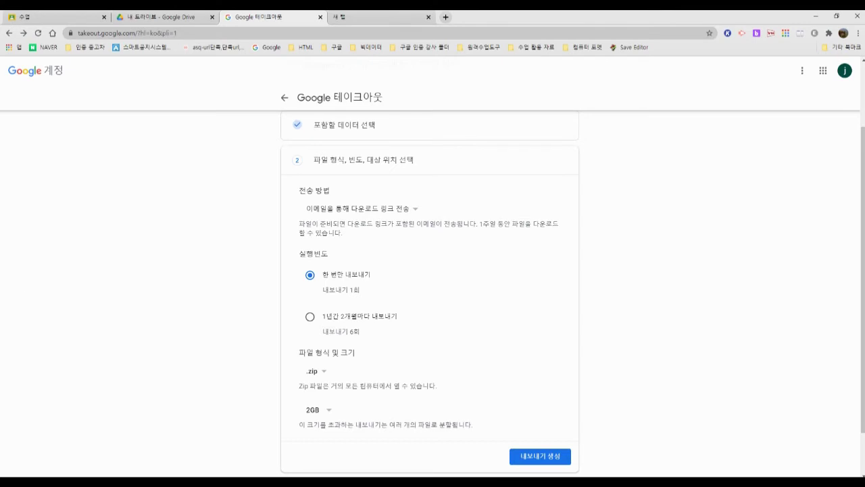
scroll(333, 233, up, 1)
scroll(332, 231, down, 1)
click(387, 210)
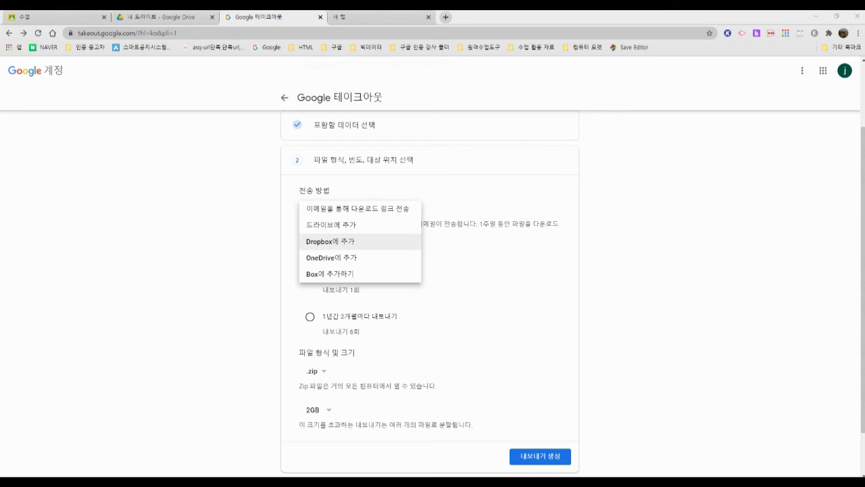
Step: Keep delivery as an emailed download link with 한 번만 내보내기 frequency
click(280, 318)
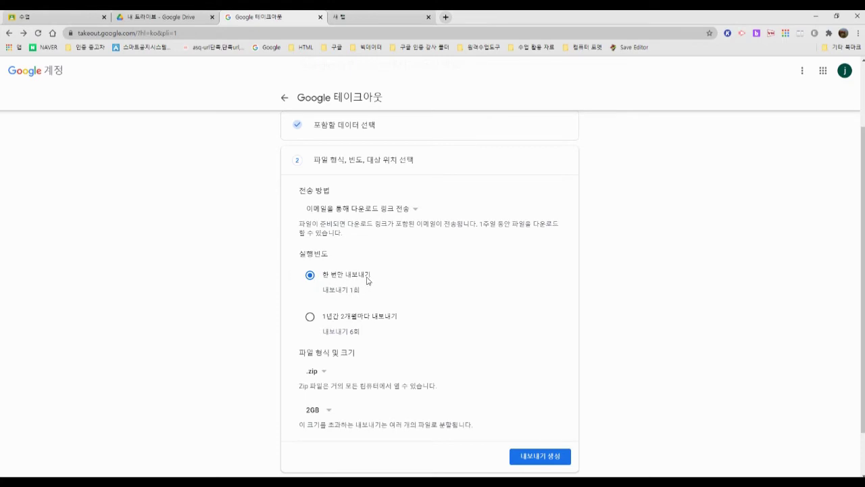
drag(327, 321, 398, 316)
click(404, 320)
Step: Keep the .zip file type with a 2GB split size
scroll(309, 373, down, 1)
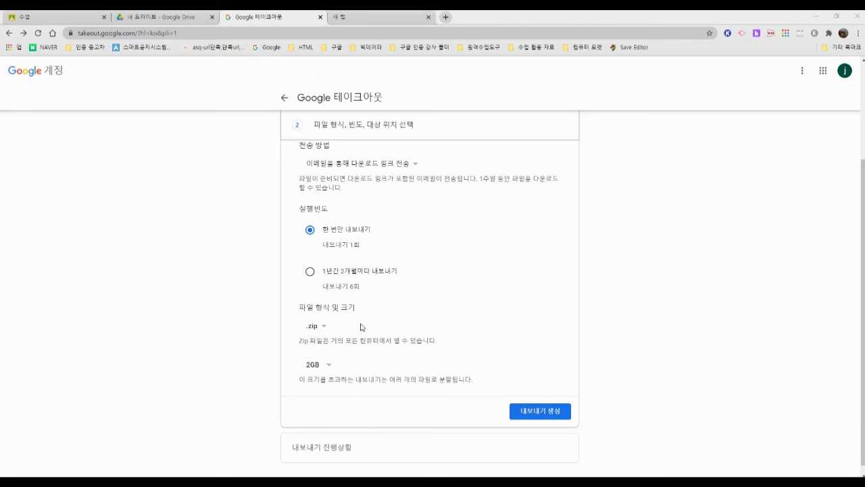
scroll(388, 337, down, 1)
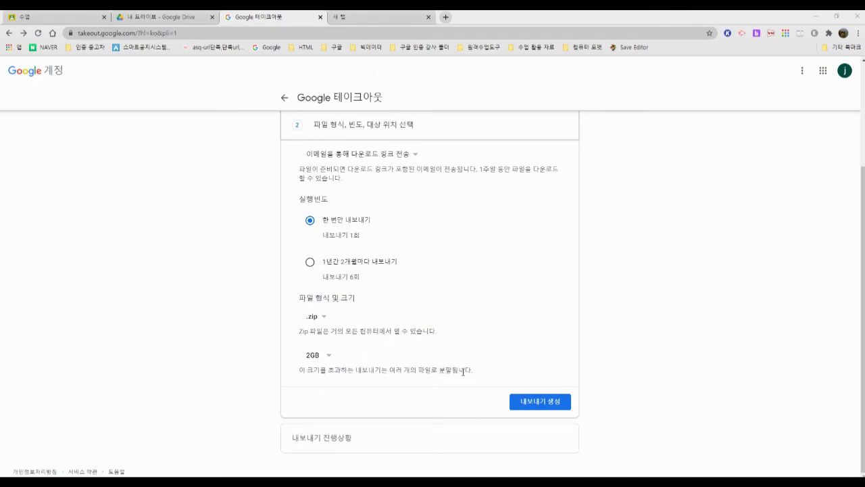
click(331, 360)
click(330, 358)
scroll(365, 324, up, 2)
scroll(350, 299, down, 2)
scroll(351, 300, up, 3)
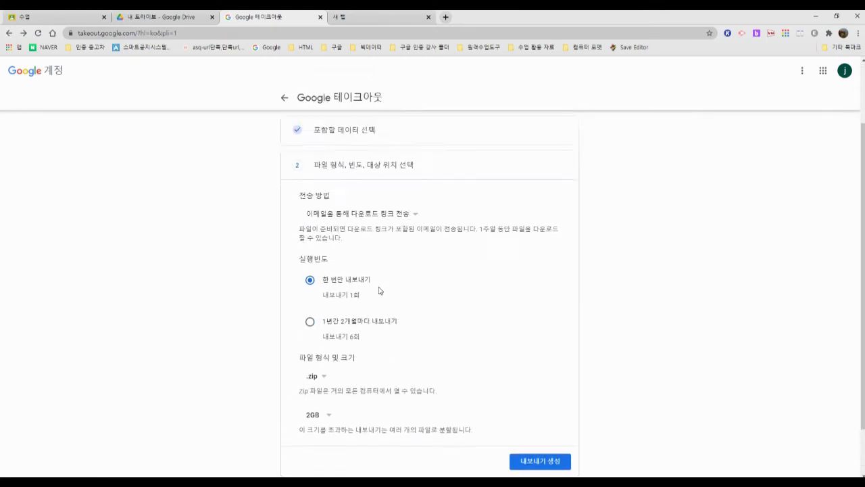
scroll(372, 264, down, 3)
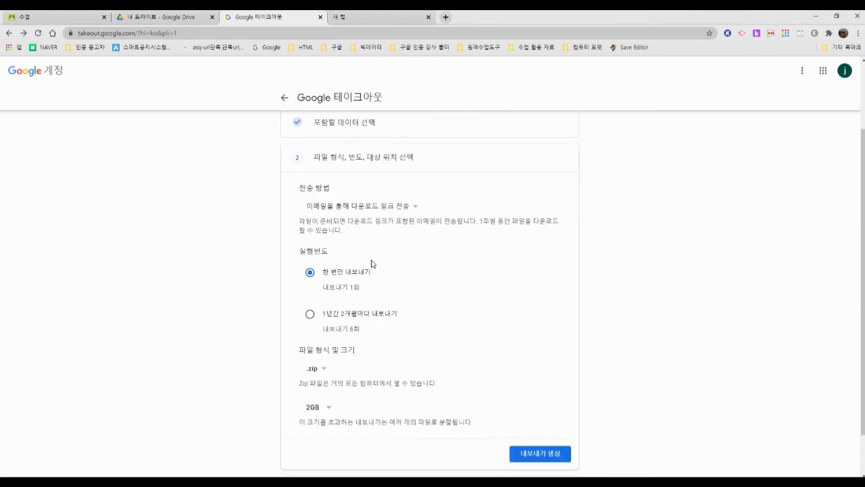
scroll(345, 223, up, 2)
click(333, 201)
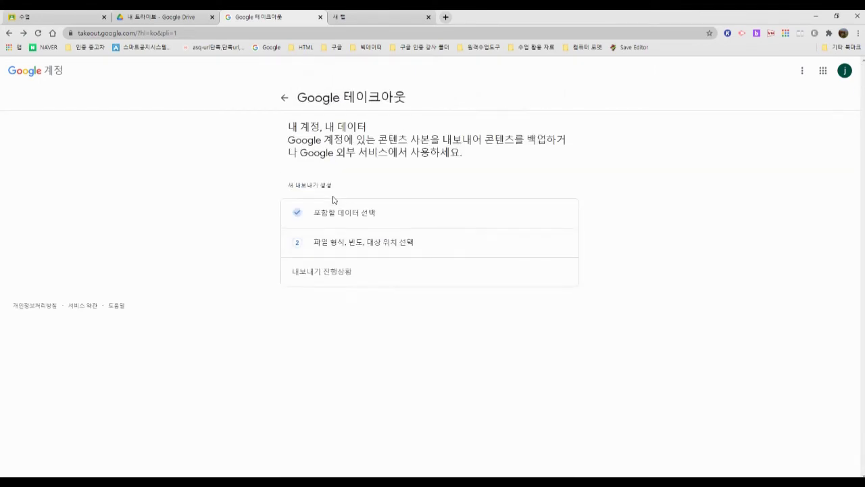
click(344, 217)
scroll(365, 237, down, 2)
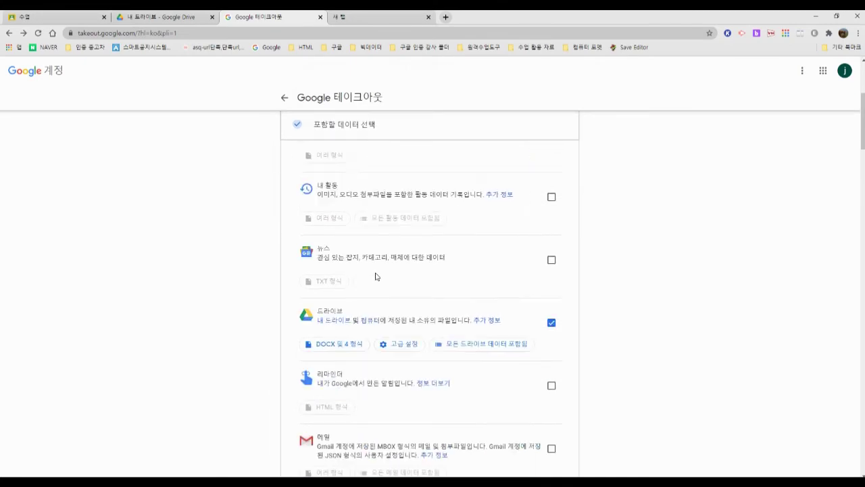
scroll(375, 226, up, 3)
click(359, 210)
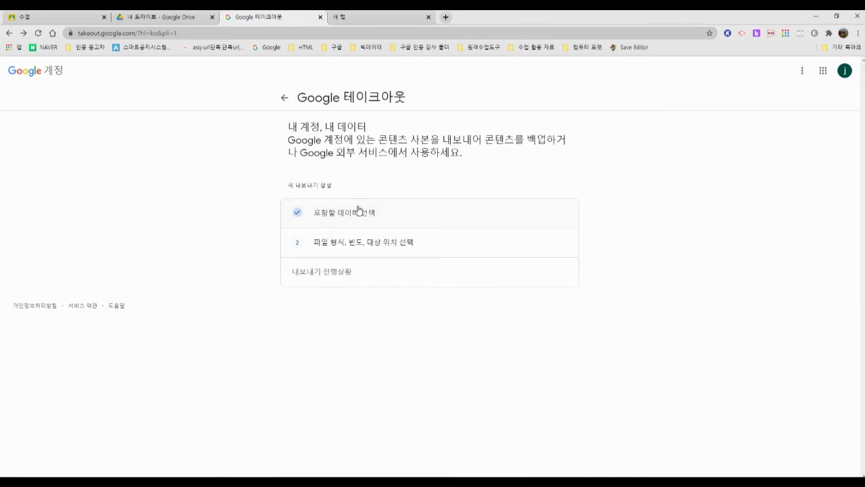
click(344, 245)
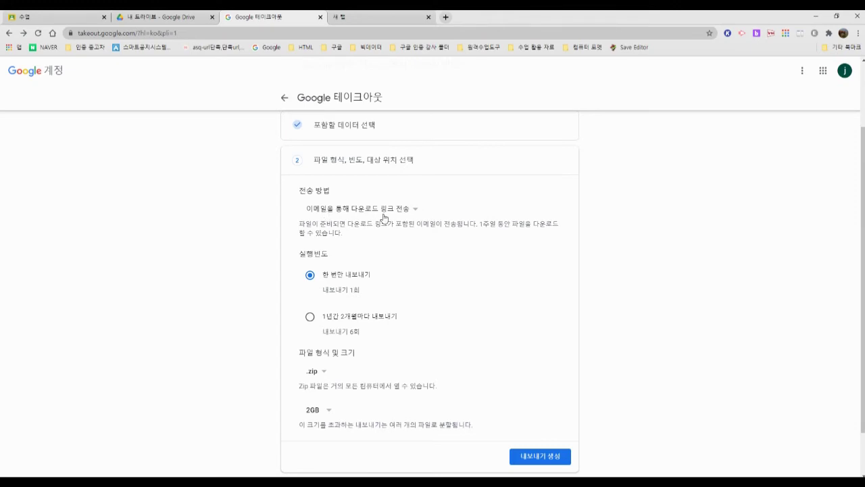
scroll(506, 378, down, 2)
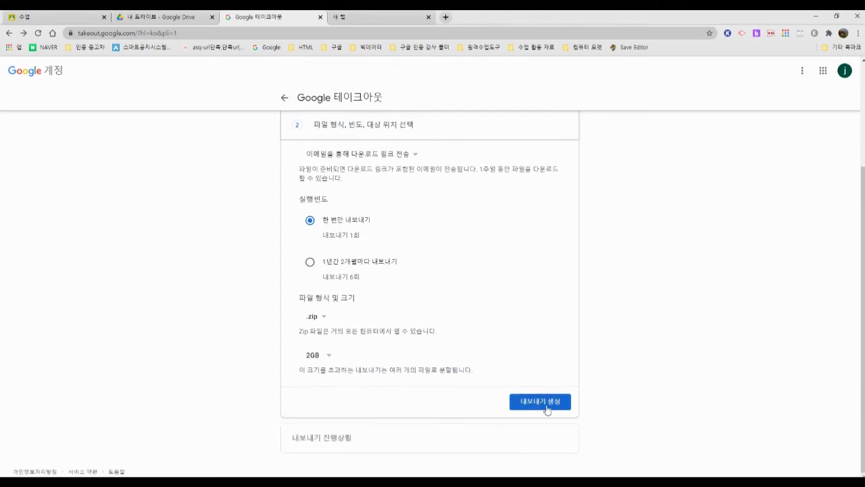
Step: Create the Drive export with 내보내기 생성
click(544, 403)
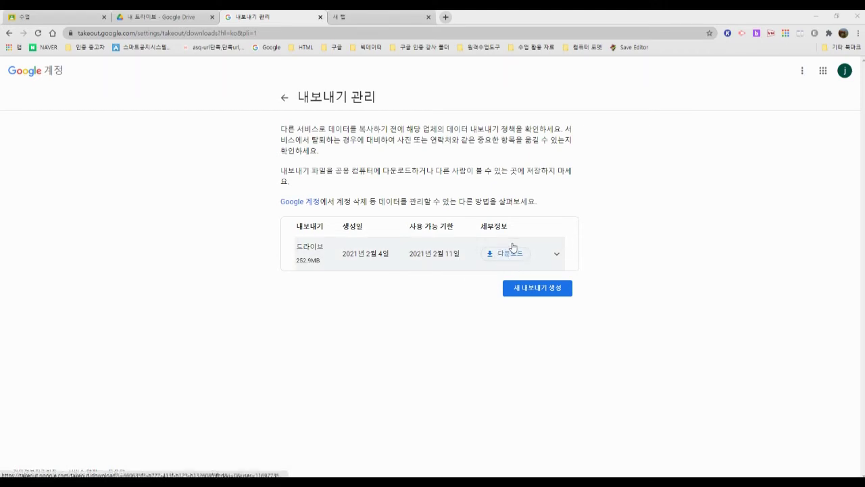
Step: Expand and collapse the 252.9MB Drive export's details in the exports list
click(558, 258)
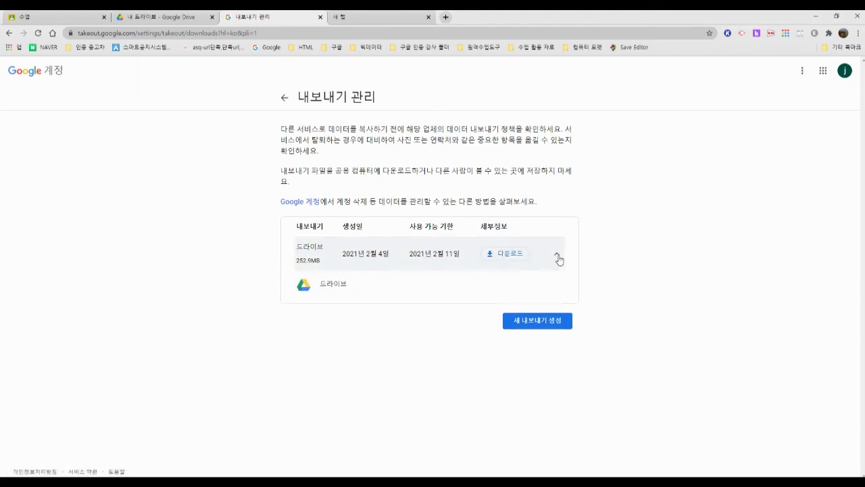
click(558, 258)
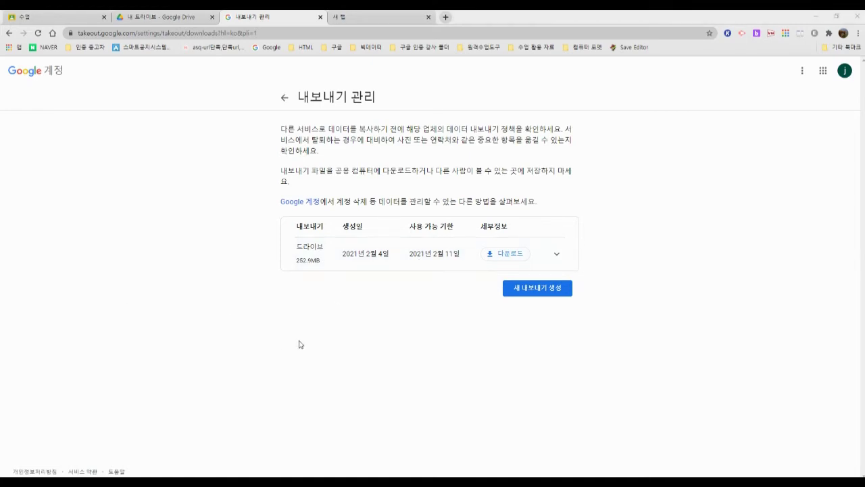
Step: Request the Drive export download and re-verify the account password
click(507, 255)
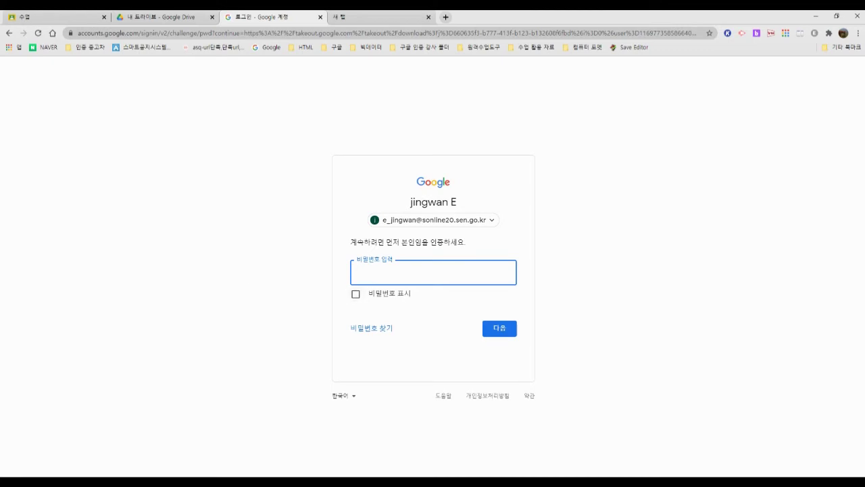
text(***)
key(Return)
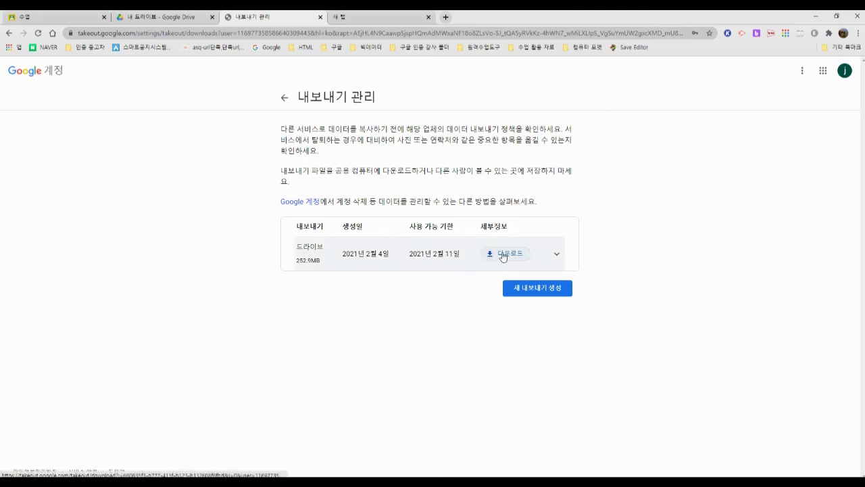
Step: Download the Drive export zip, pause both downloads, and close the downloads bar
click(503, 255)
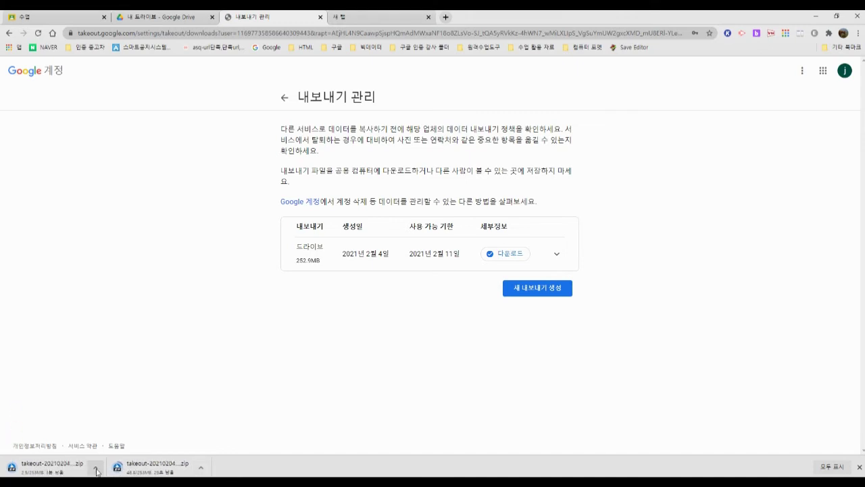
click(96, 469)
click(115, 427)
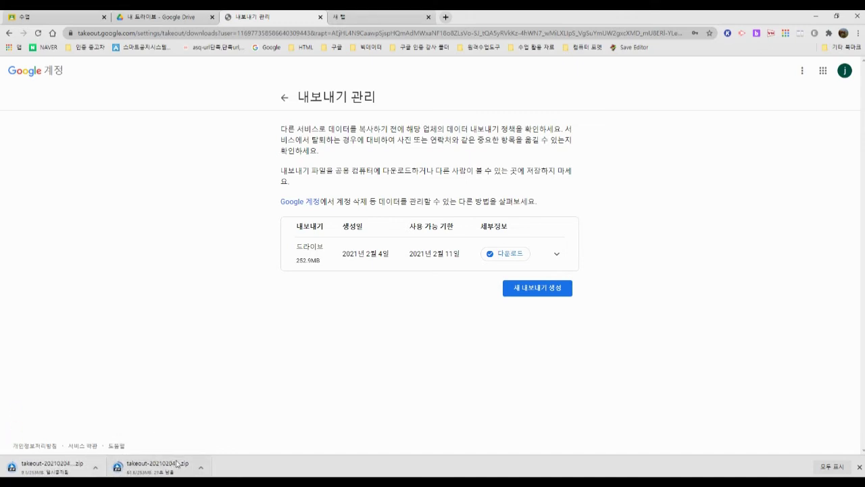
click(201, 466)
click(223, 426)
click(859, 466)
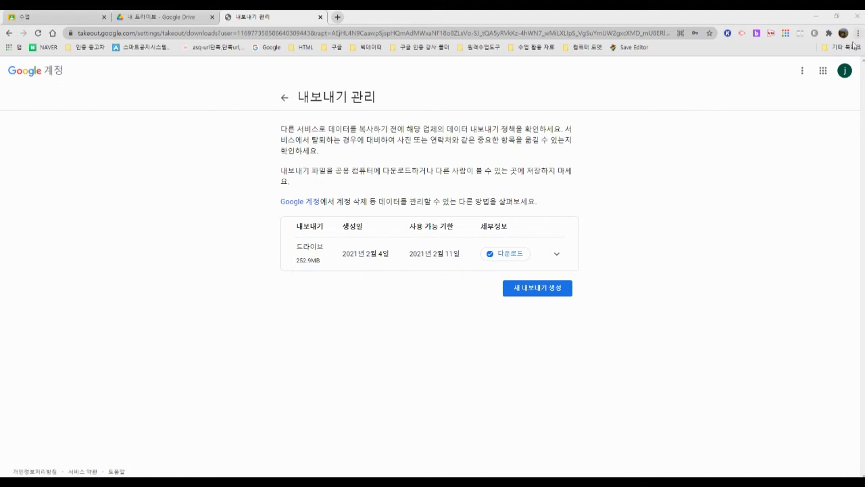
click(844, 70)
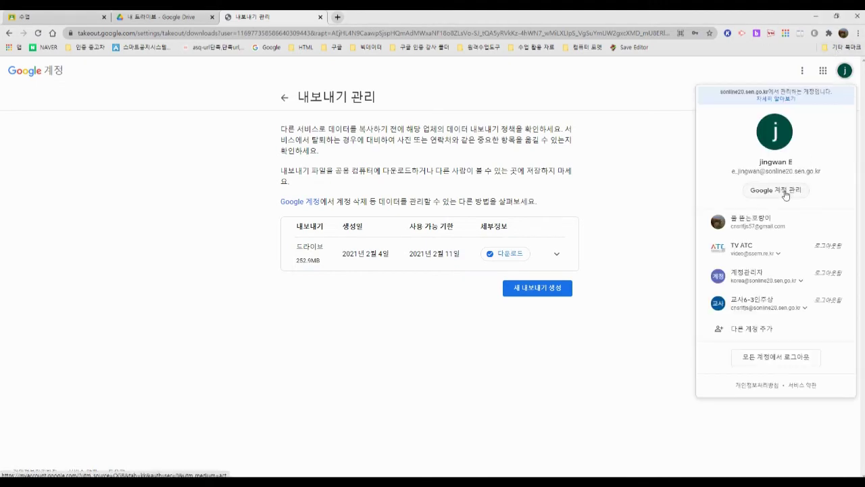
Step: Open Google Account management in a new tab and go to 데이터 다운로드
click(777, 191)
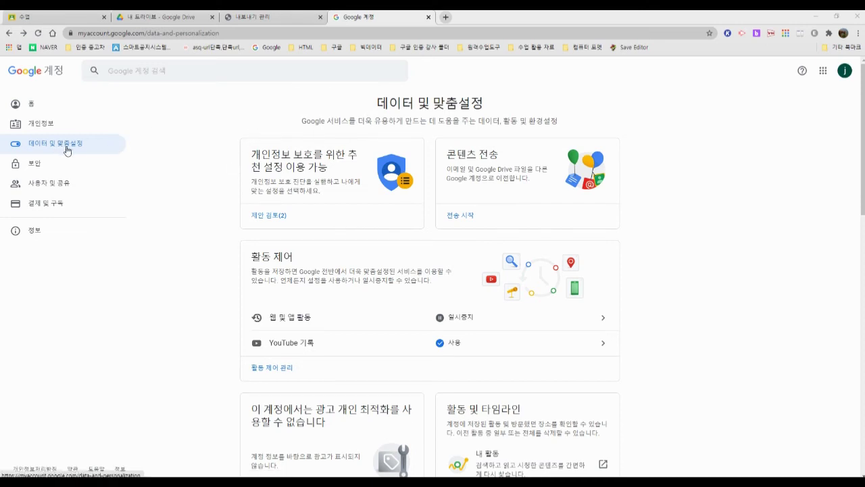
scroll(240, 169, down, 8)
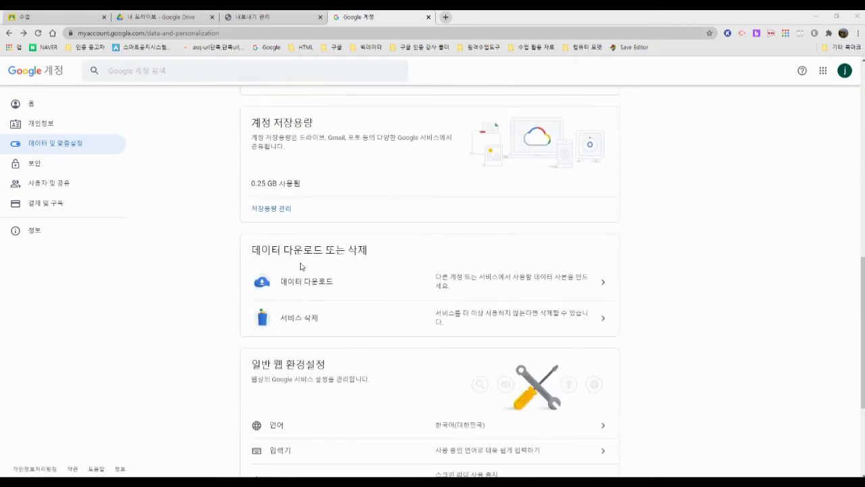
click(436, 283)
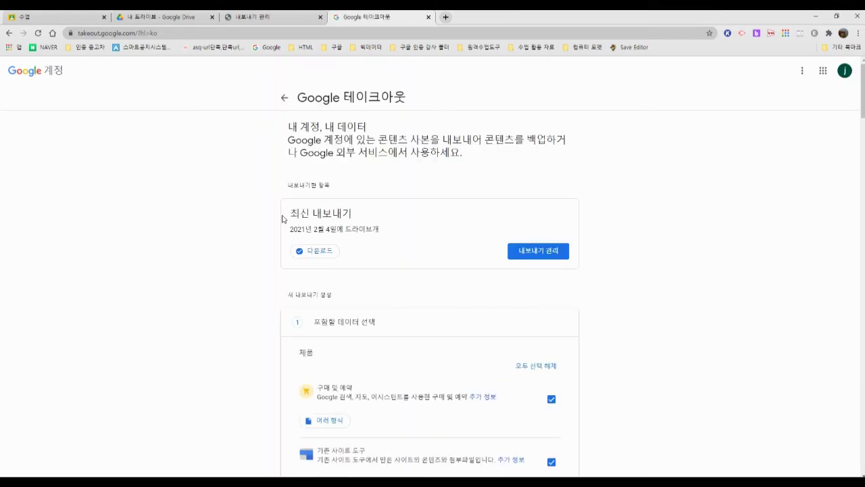
Step: Review the latest export's title and date, view past exports, then return to the start page
drag(294, 212, 369, 216)
drag(290, 234, 395, 234)
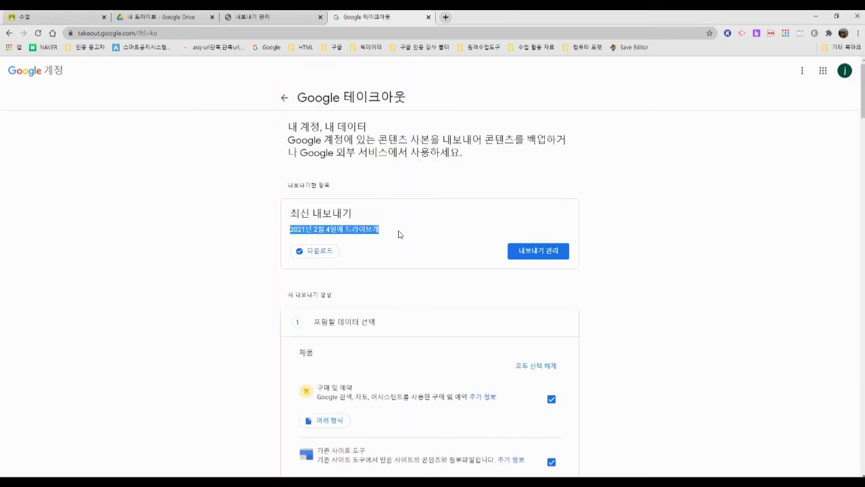
click(336, 230)
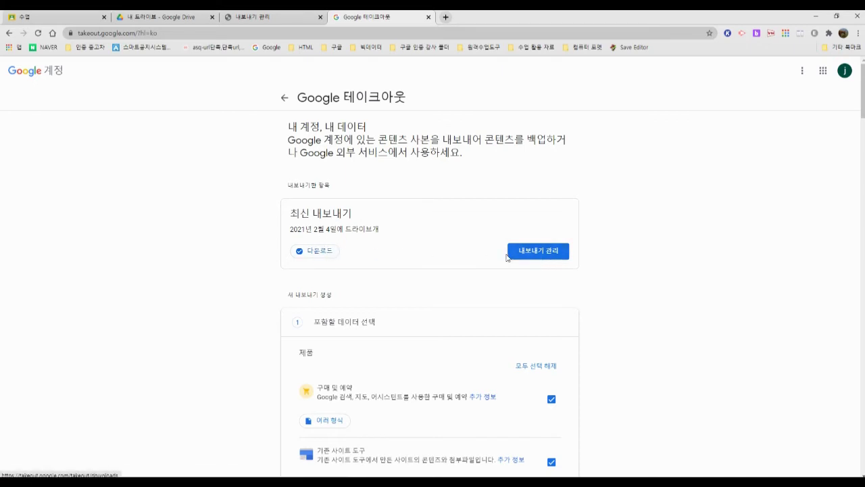
click(537, 256)
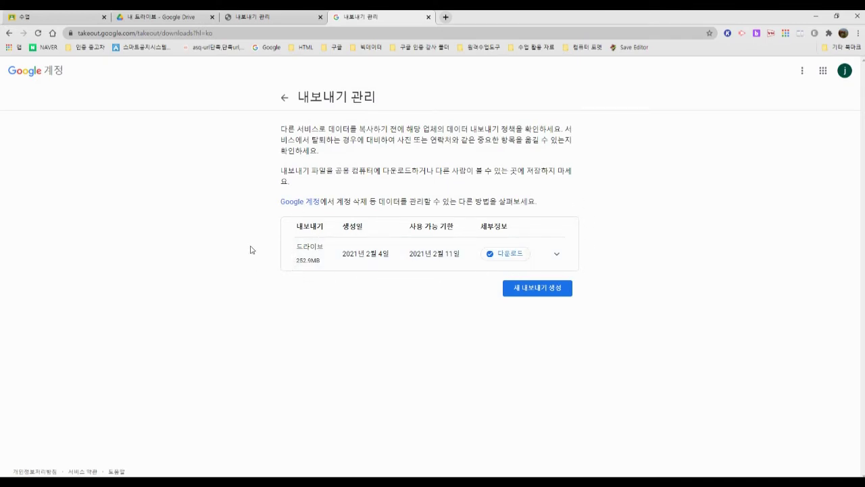
click(9, 32)
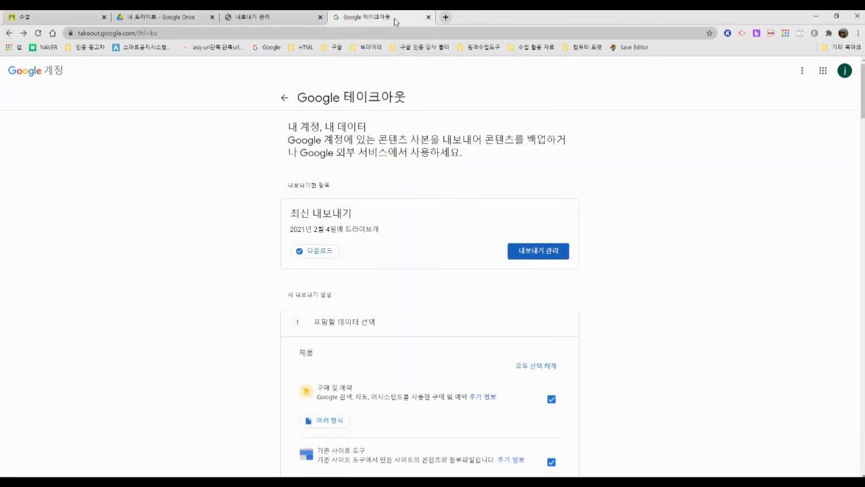
Step: Reopen the exports list and choose 새 내보내기 생성 to get the new-export form
scroll(405, 191, down, 2)
scroll(405, 191, up, 2)
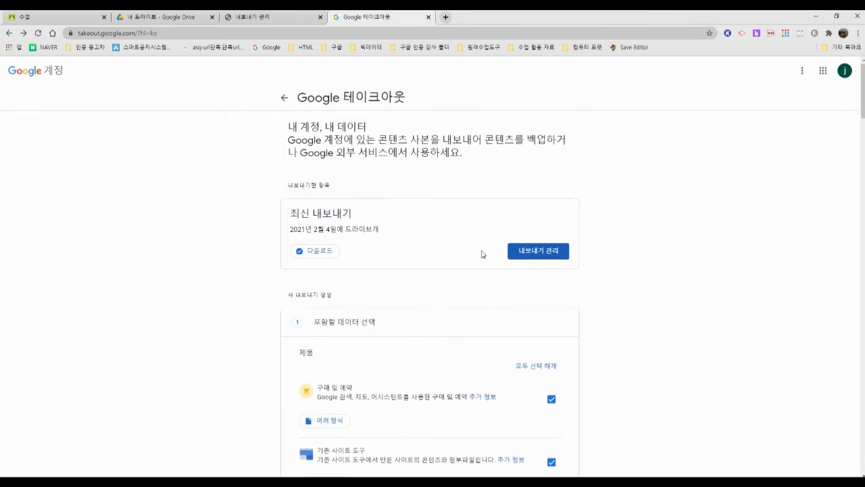
click(533, 260)
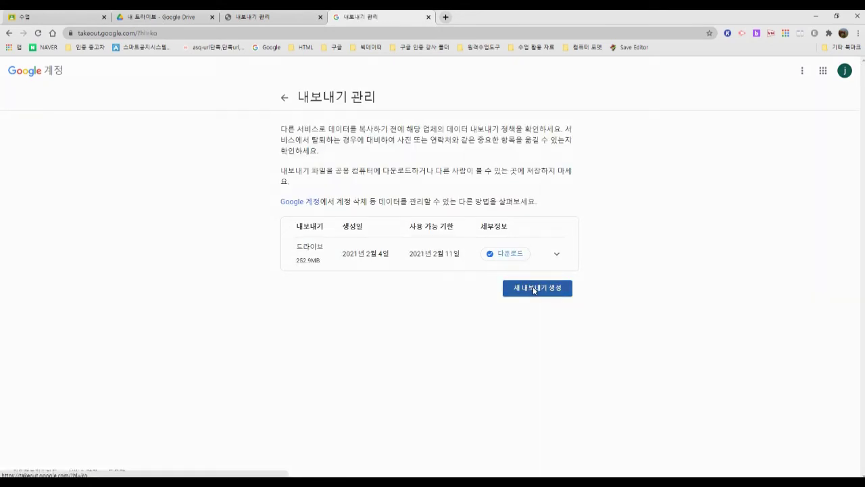
click(533, 289)
scroll(365, 270, down, 4)
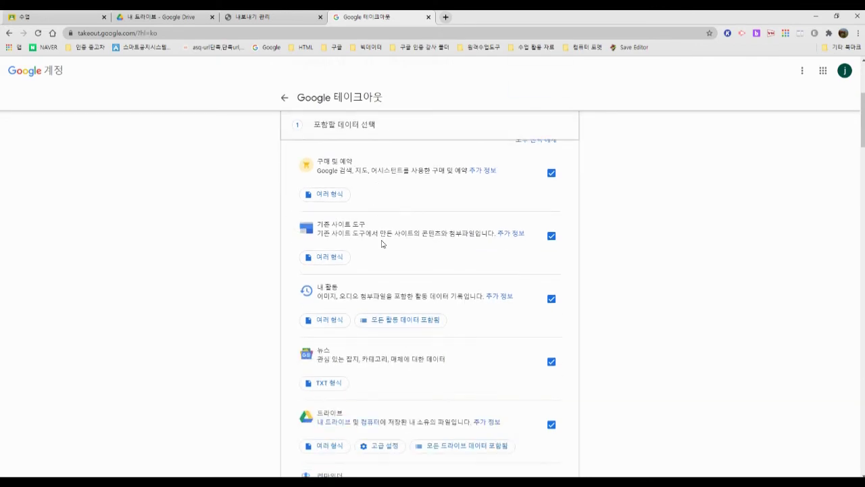
scroll(381, 243, down, 2)
scroll(380, 244, up, 5)
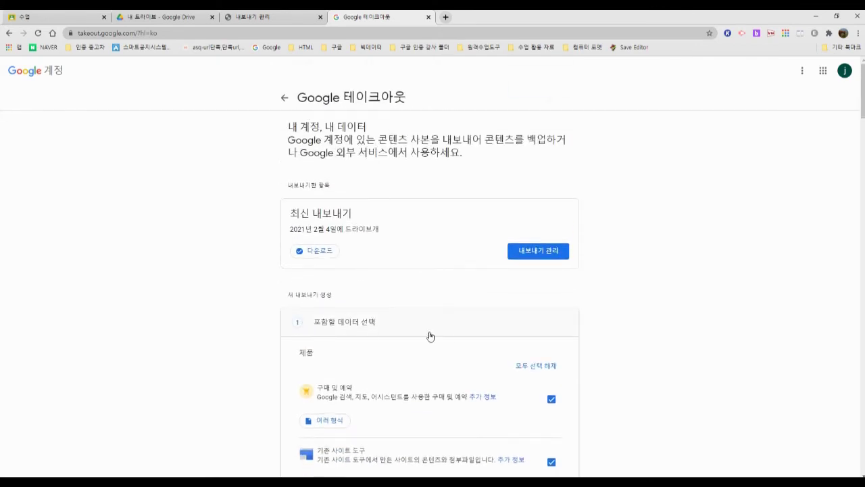
Step: Deselect all products and include only 드라이브 in the export
click(544, 365)
scroll(566, 325, down, 2)
click(552, 263)
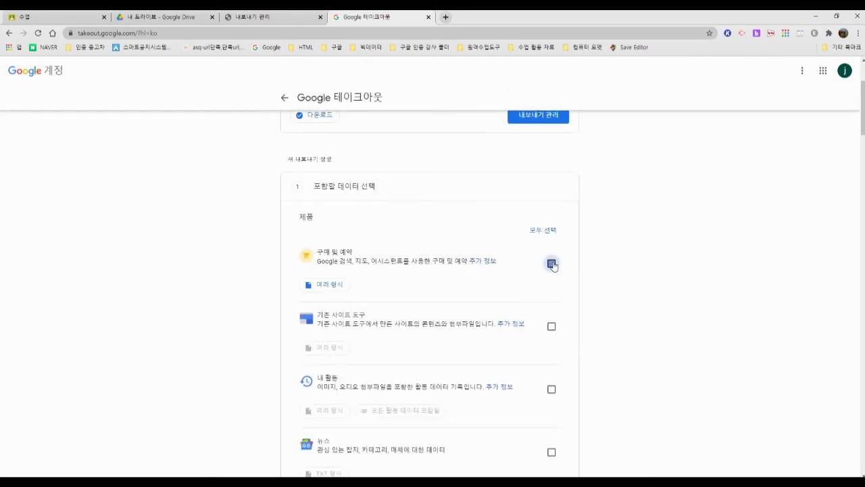
click(552, 264)
scroll(541, 286, down, 2)
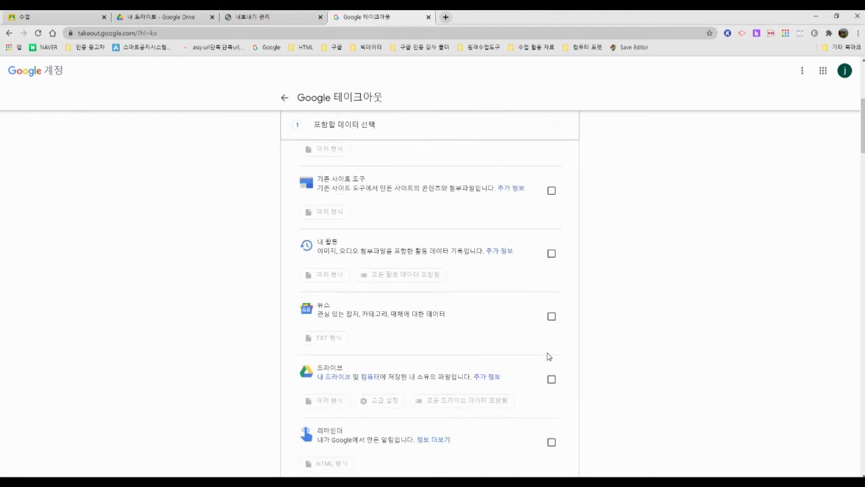
click(551, 379)
scroll(601, 367, down, 5)
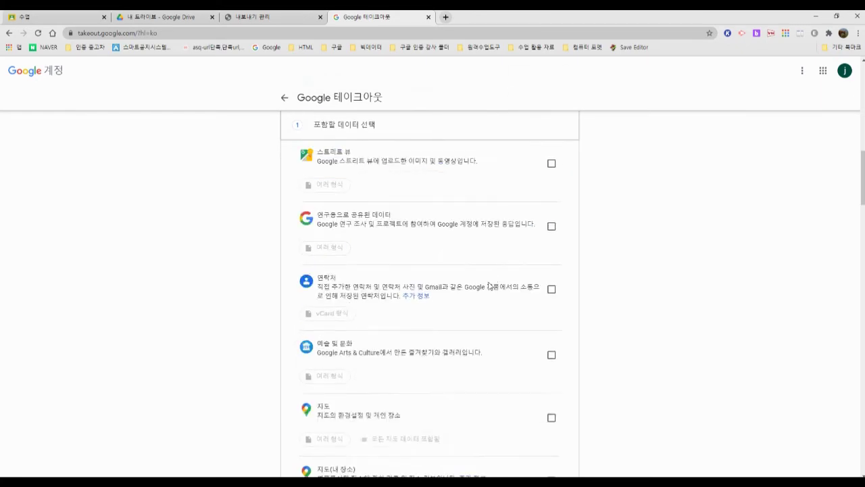
scroll(491, 286, down, 20)
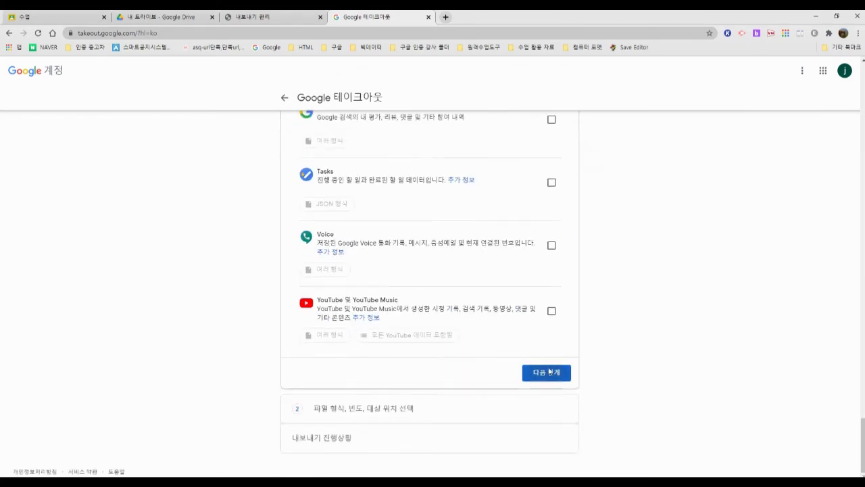
Step: Set the delivery method to 드라이브에 추가 and create the export
click(549, 371)
click(352, 213)
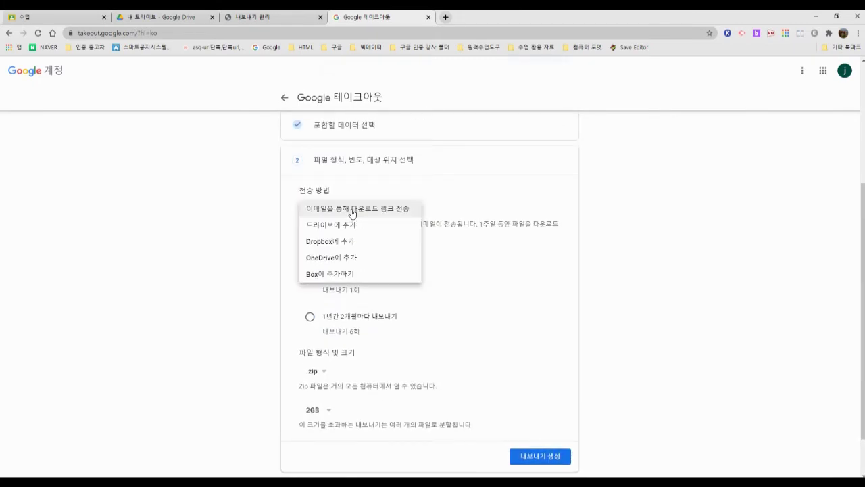
click(358, 226)
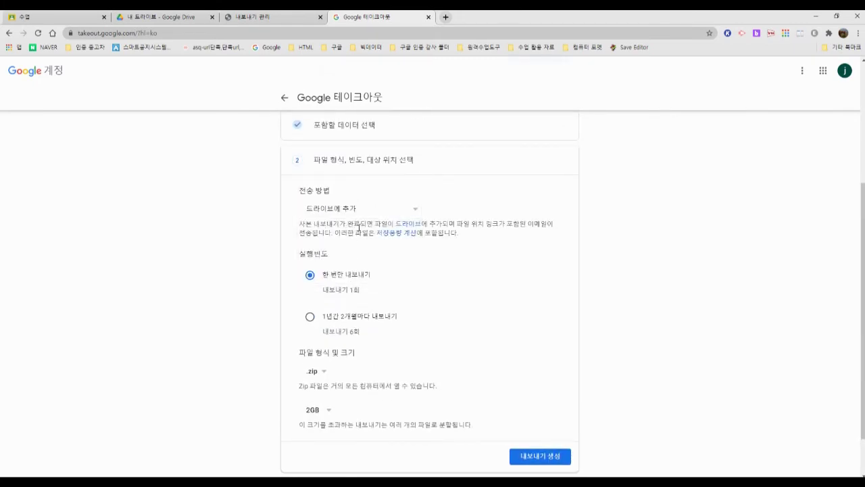
drag(302, 225, 465, 239)
click(465, 239)
scroll(368, 287, down, 1)
scroll(357, 251, up, 3)
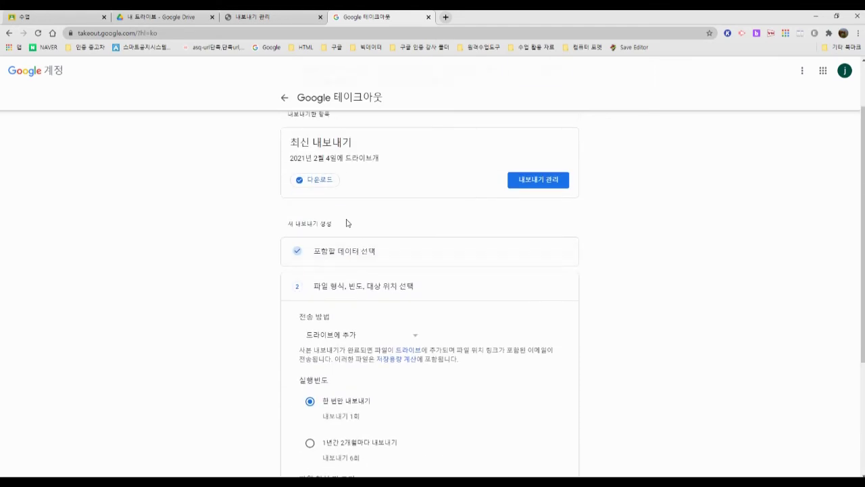
scroll(358, 270, down, 2)
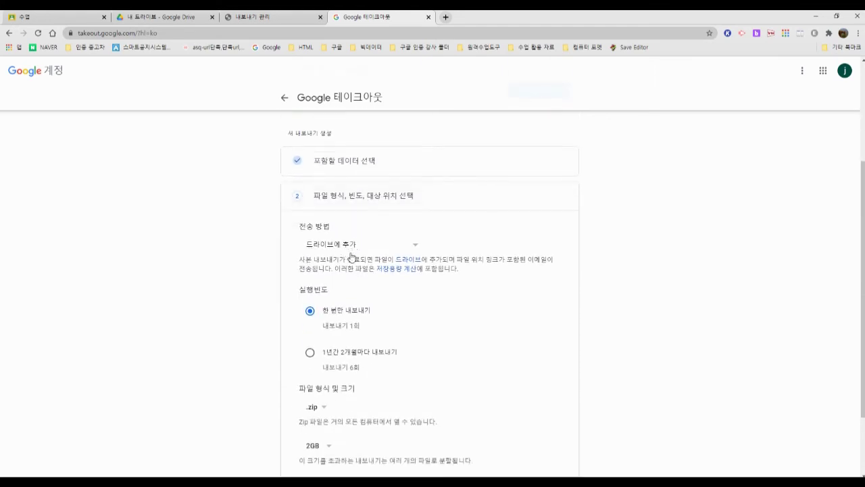
scroll(405, 283, down, 2)
click(535, 403)
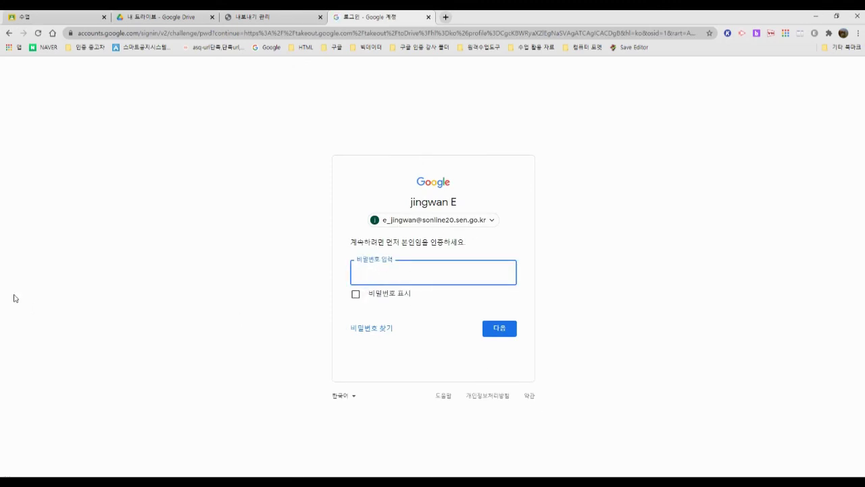
Step: Enter the account password to confirm and start the new Drive export
text(***********)
key(Return)
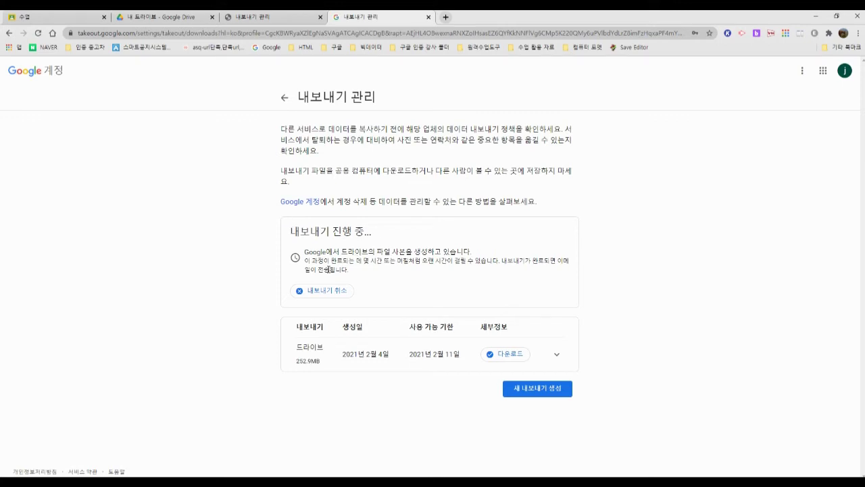
Step: Once the export finishes, open takeout-20210204T105100Z-001.zip in Google Drive
drag(305, 252, 529, 270)
click(540, 273)
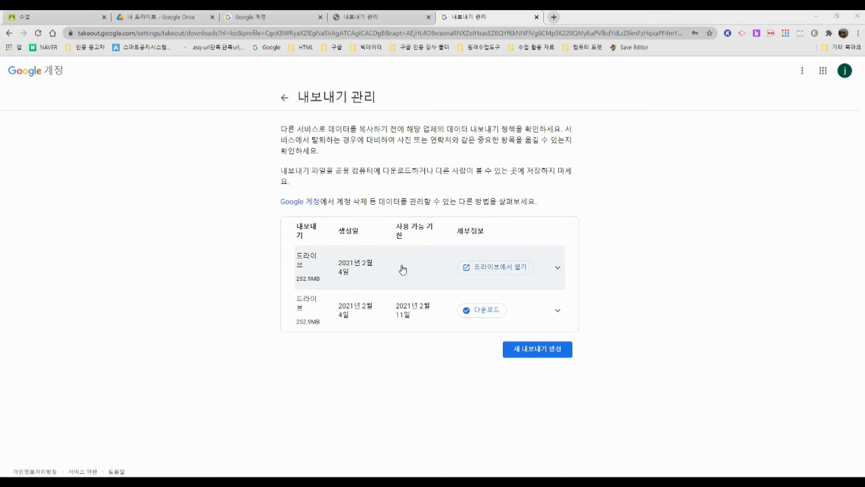
click(496, 269)
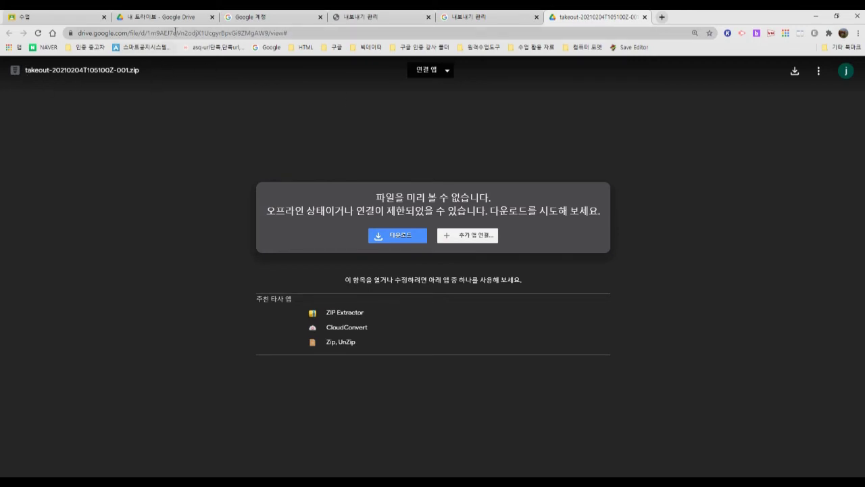
Step: In My Drive, open the Takeout folder, select the export zip, and close its preview tab
click(165, 17)
click(68, 173)
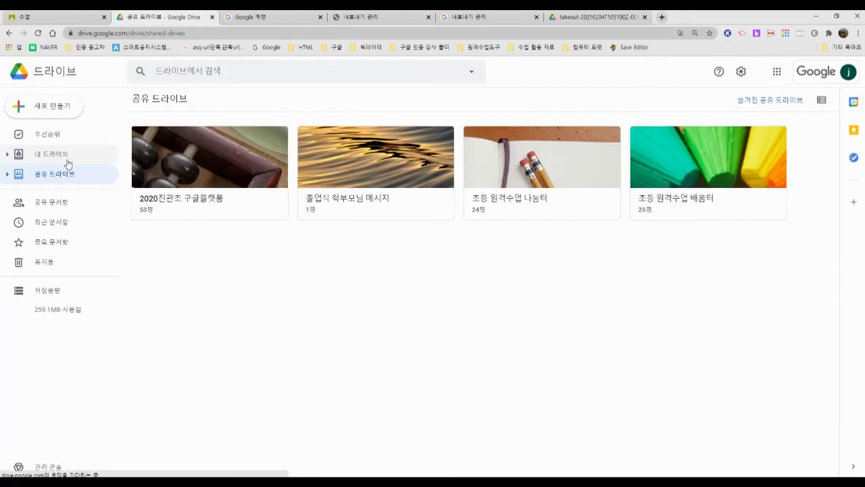
click(68, 162)
scroll(452, 355, down, 3)
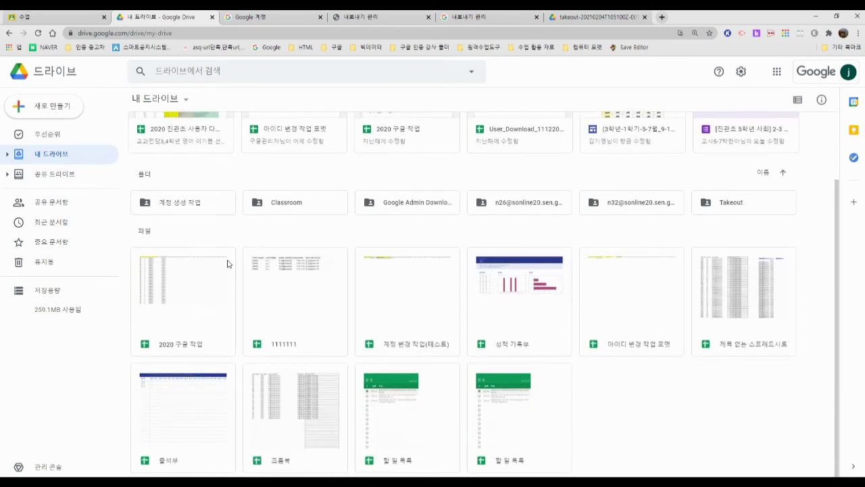
double_click(734, 204)
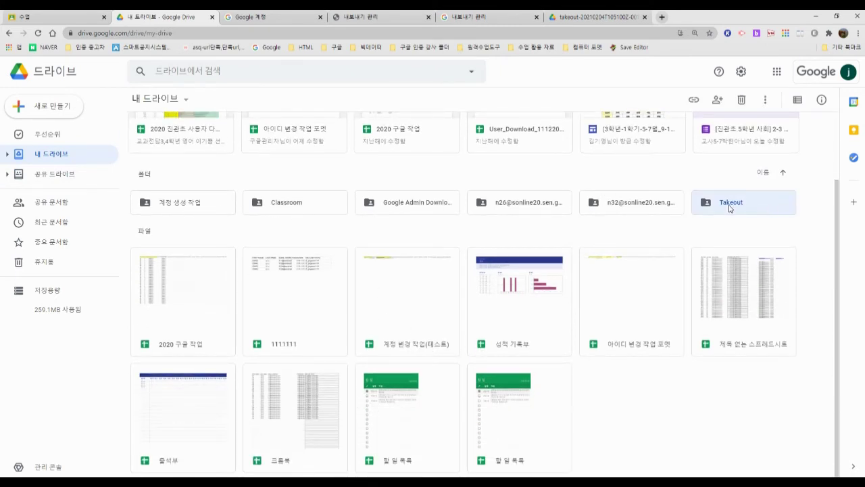
click(183, 232)
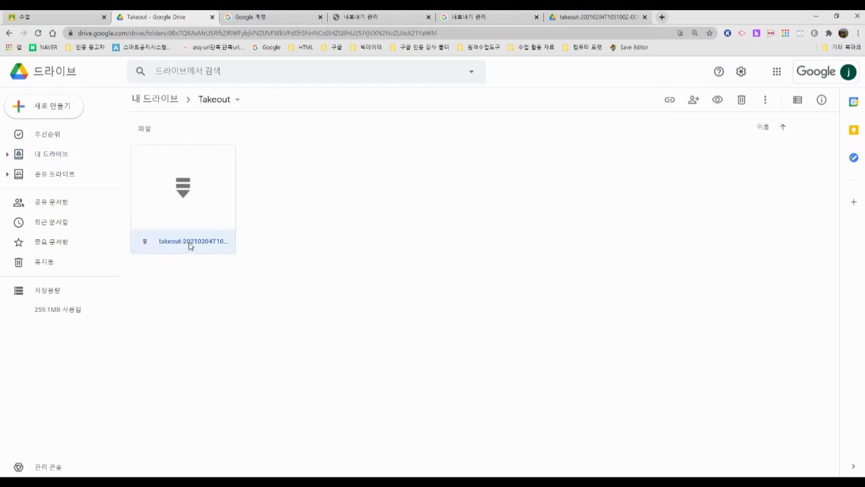
click(587, 19)
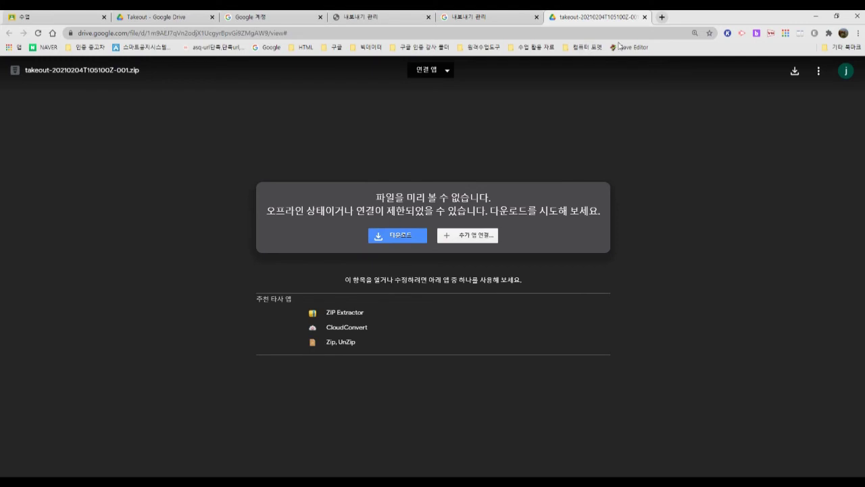
click(644, 17)
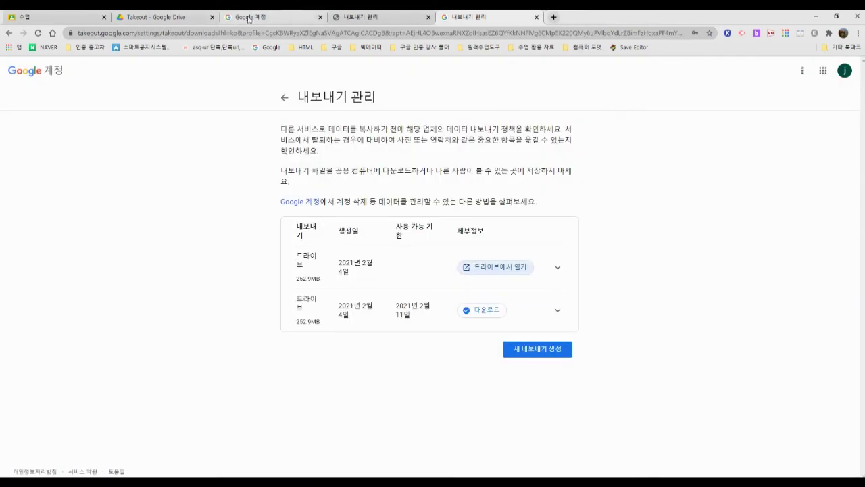
Step: Return to the Google Account page and open Google Takeout's 데이터 다운로드
click(159, 17)
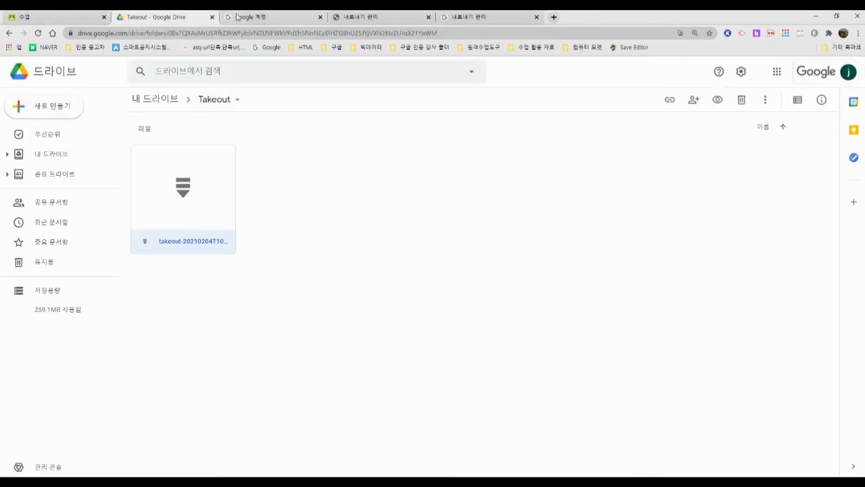
click(258, 18)
scroll(305, 226, down, 4)
scroll(307, 248, down, 5)
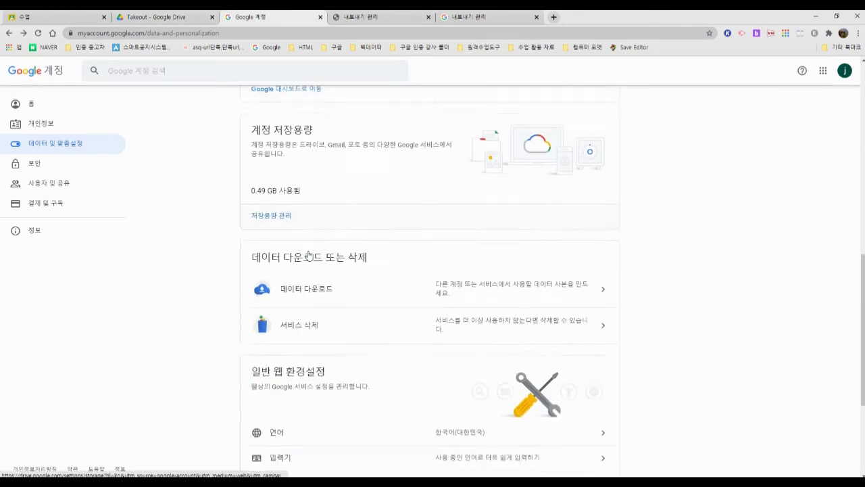
click(345, 148)
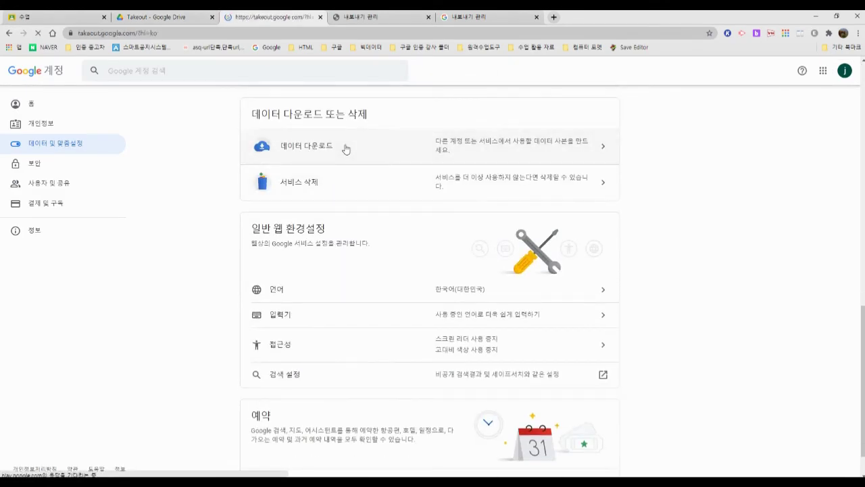
Step: Keep every product selected, advance to export settings, and show the delivery method options
scroll(346, 147, down, 2)
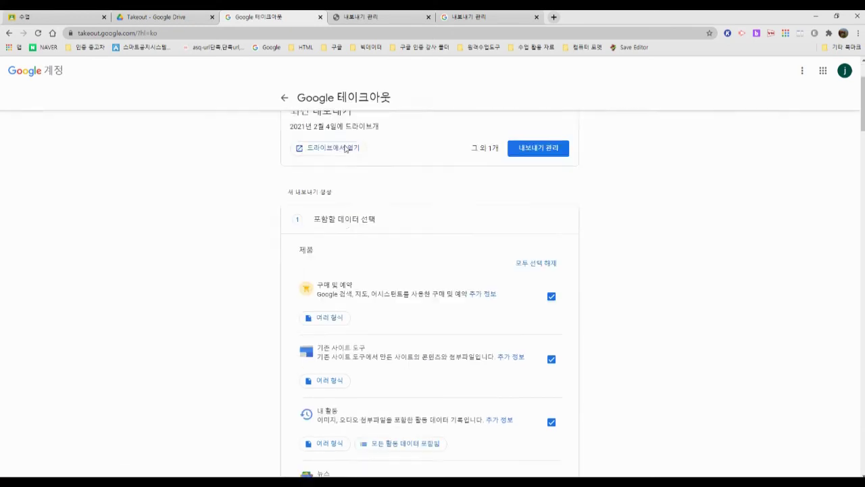
scroll(415, 213, down, 20)
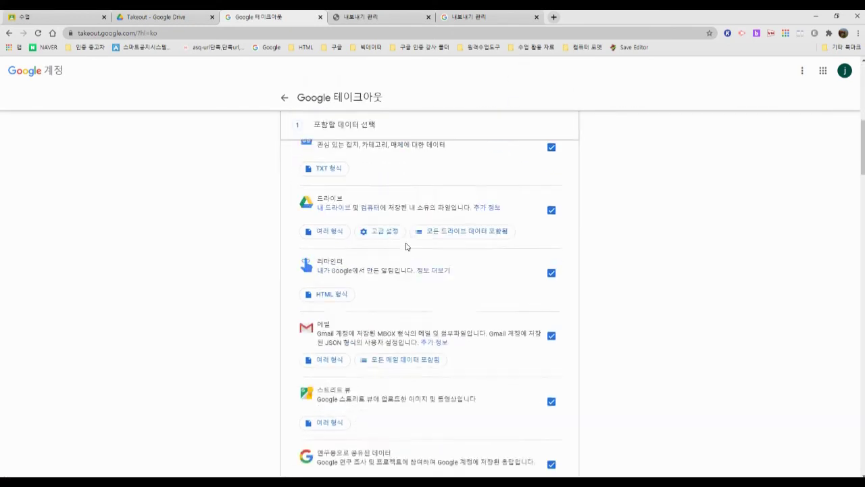
scroll(534, 305, down, 20)
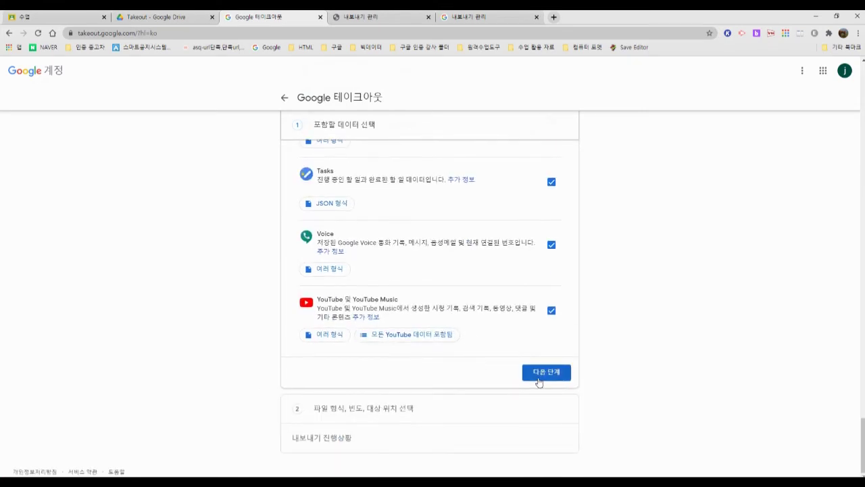
click(538, 375)
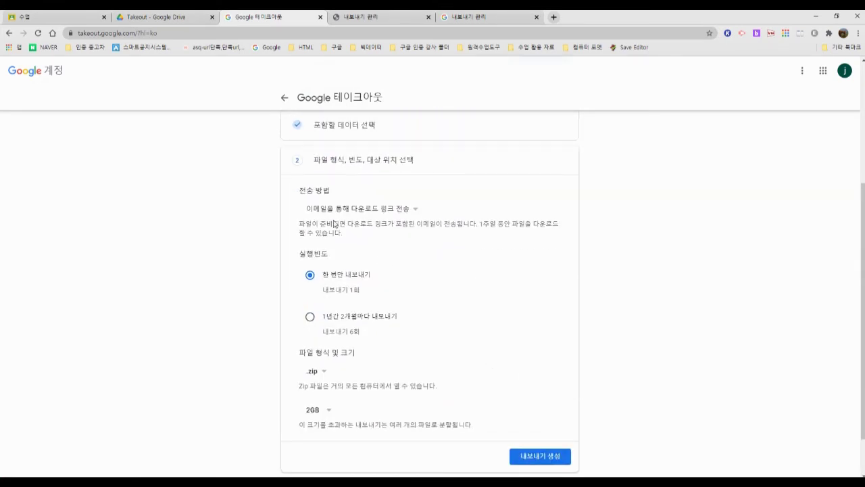
click(349, 209)
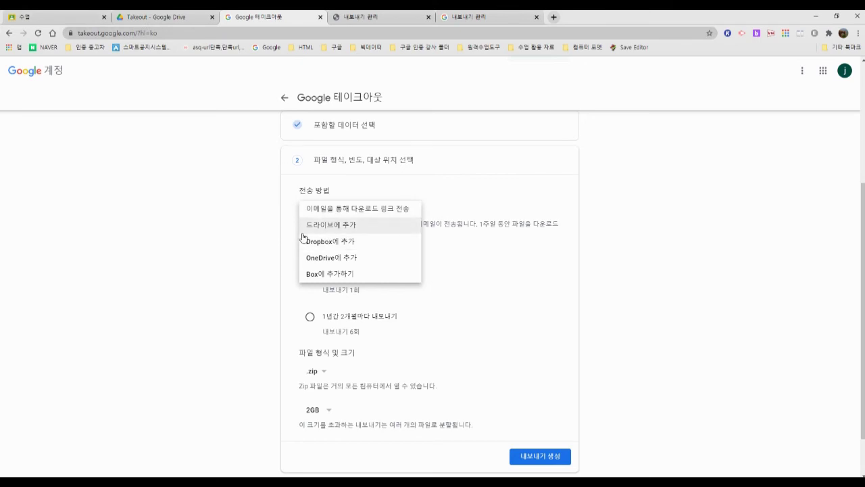
click(165, 17)
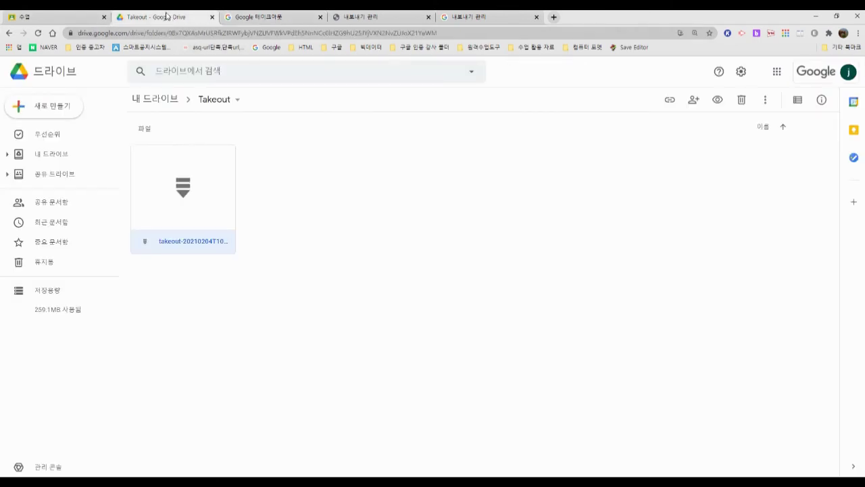
click(154, 106)
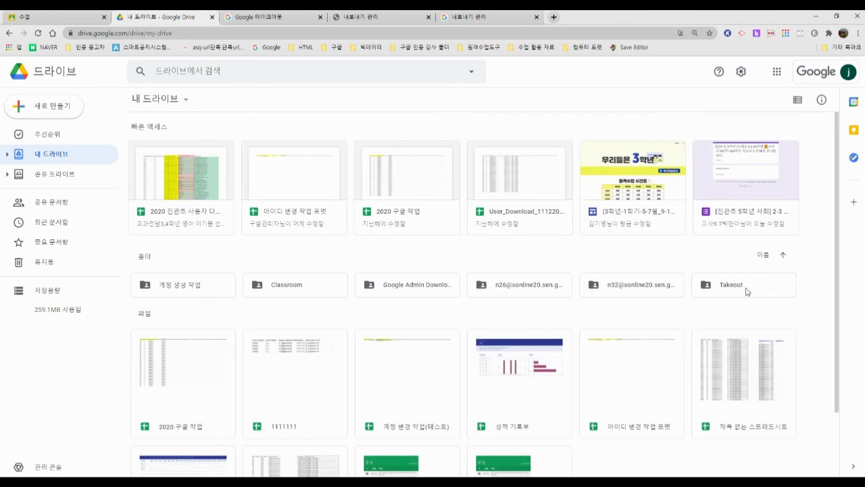
click(733, 282)
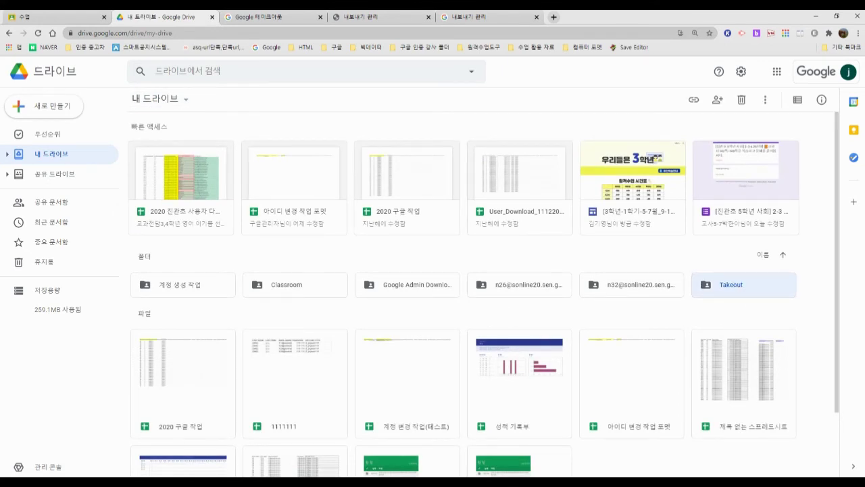
click(298, 17)
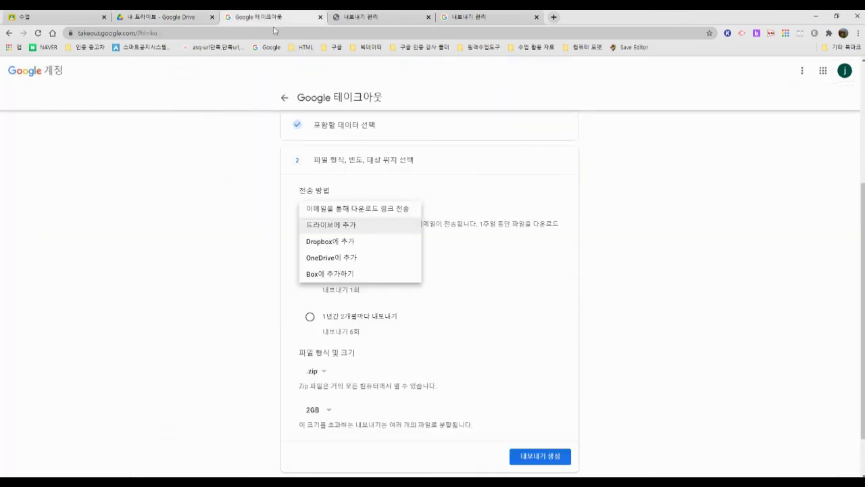
Step: Go from the avatar through Google 계정 관리 and 데이터 및 맞춤설정 to the 콘텐츠 전송 page
scroll(377, 195, up, 3)
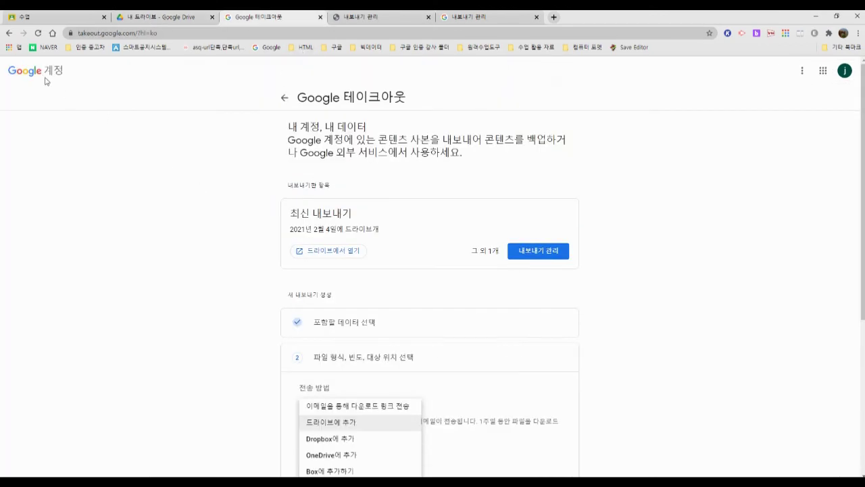
click(844, 81)
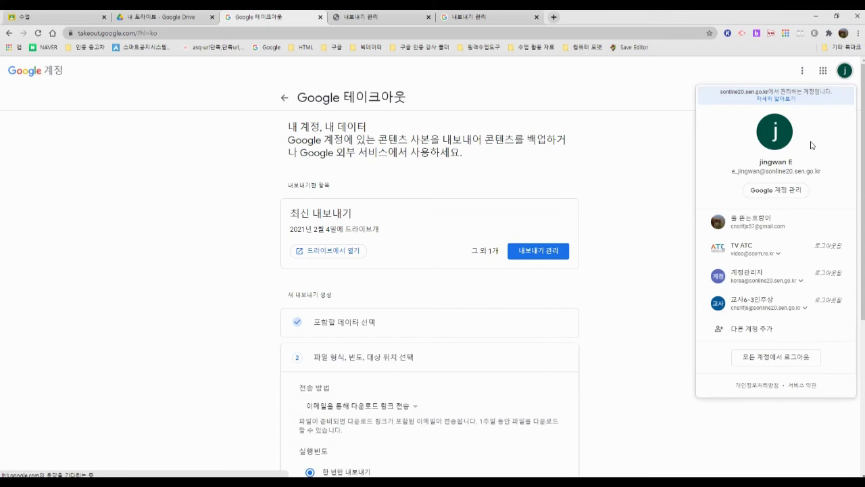
click(780, 190)
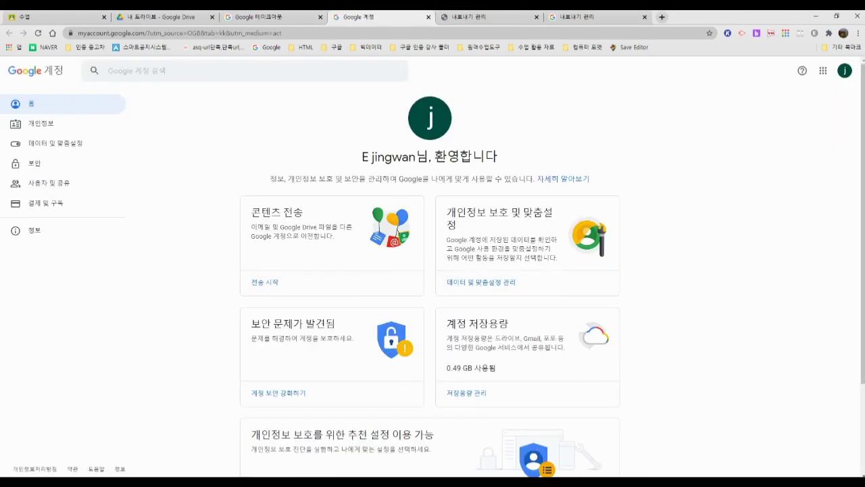
click(56, 145)
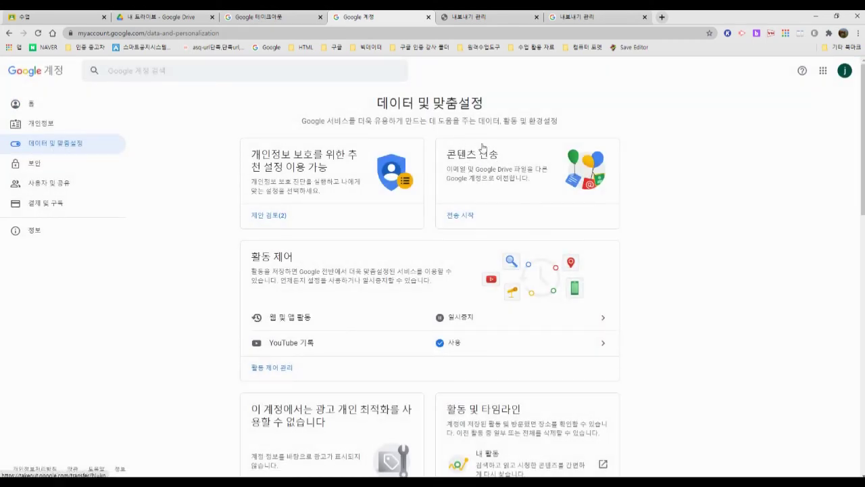
click(488, 157)
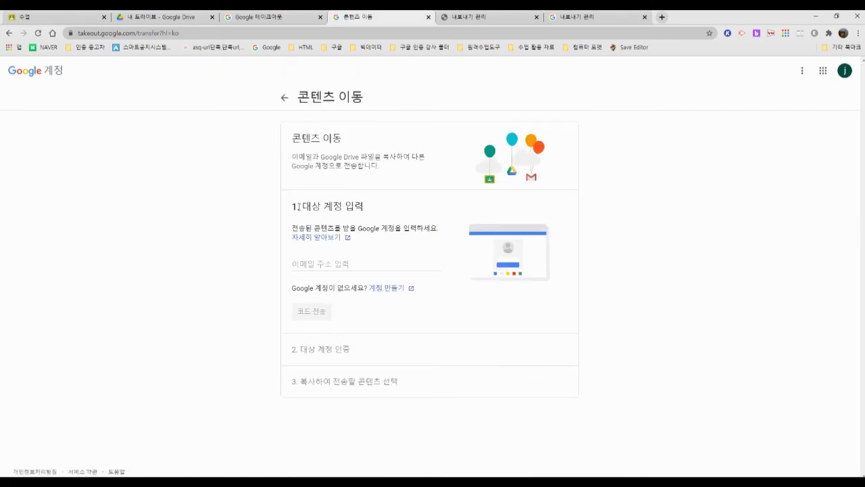
Step: Enter the second school account's e-mail address as the destination and send it a verification code
drag(292, 228, 439, 233)
click(442, 235)
click(347, 262)
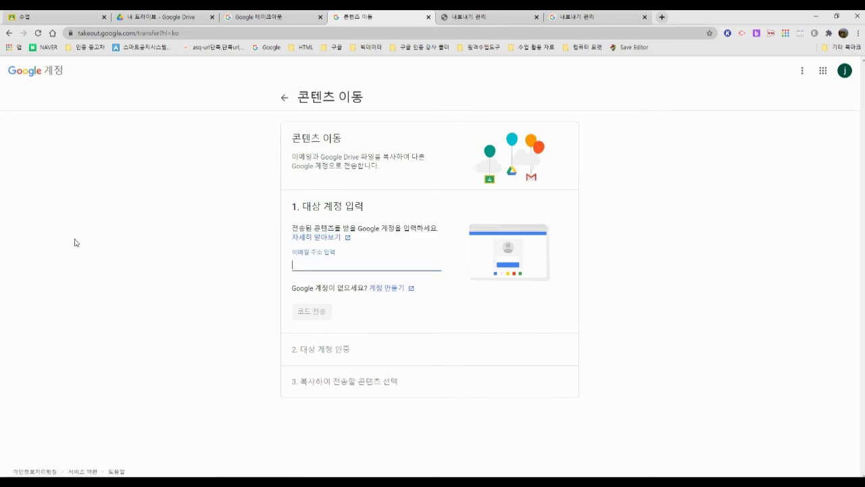
text(cnsr)
key(BackSpace)
key(BackSpace)
key(BackSpace)
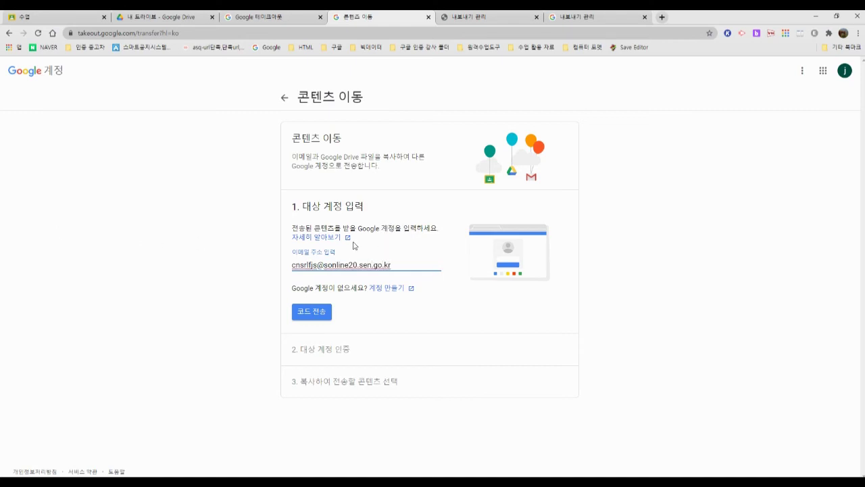
click(313, 315)
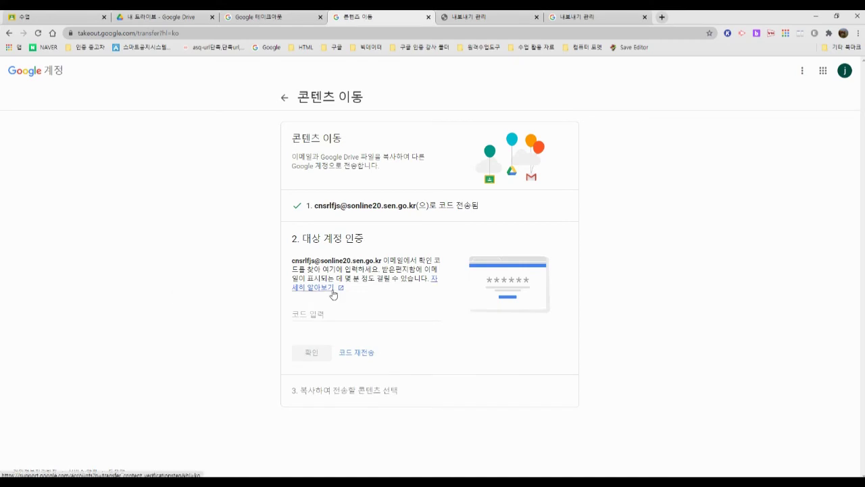
Step: Copy the confirmation code from the verification email into 코드 입력 and confirm it
drag(292, 262, 396, 270)
click(395, 270)
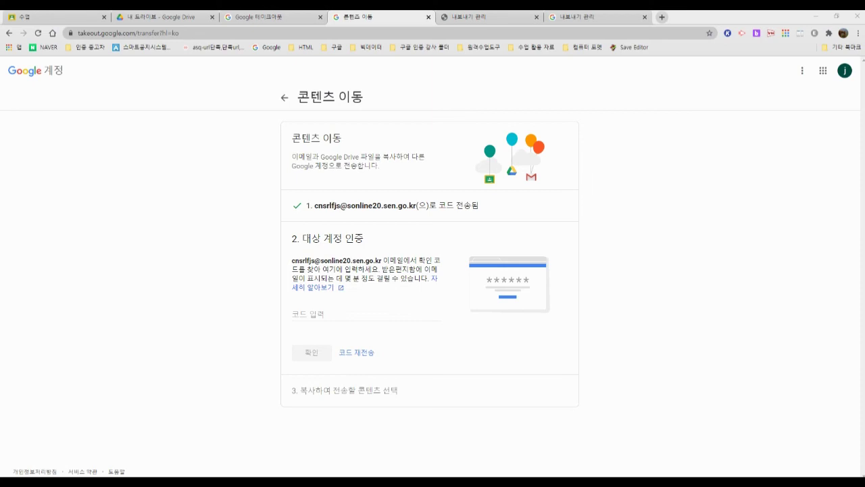
key(alt+Tab)
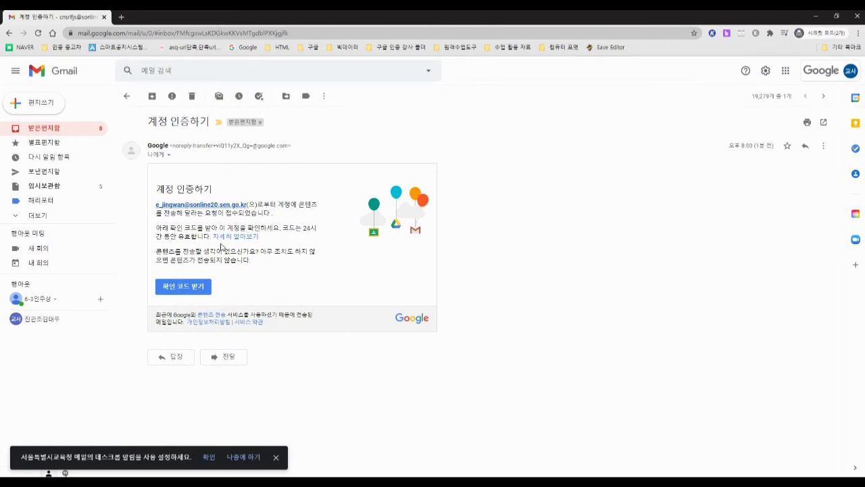
key(alt+Tab)
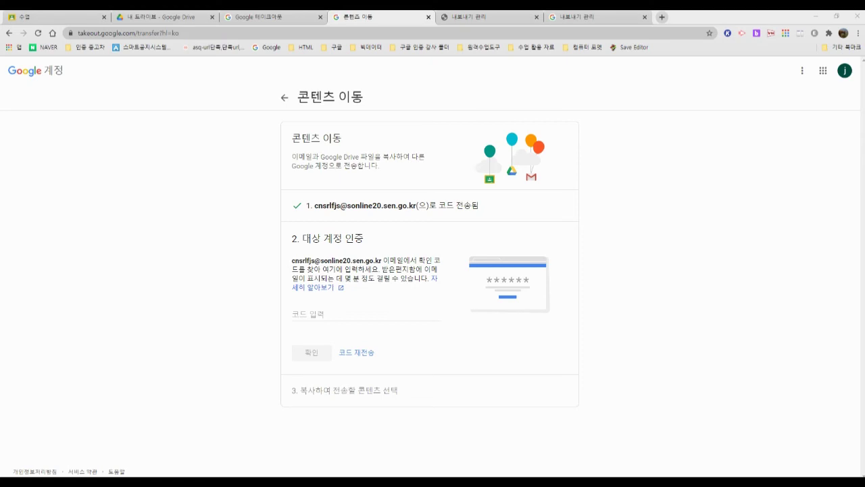
key(alt+Tab)
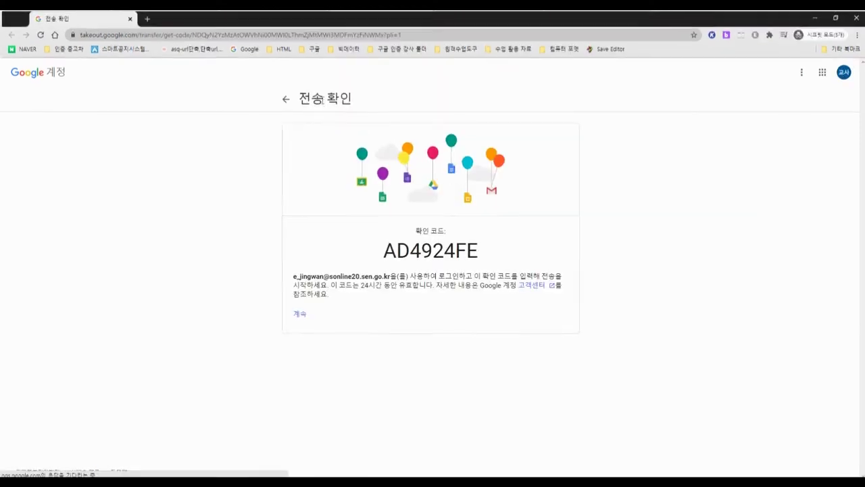
drag(380, 259, 513, 260)
key(ctrl+c)
key(alt+Tab)
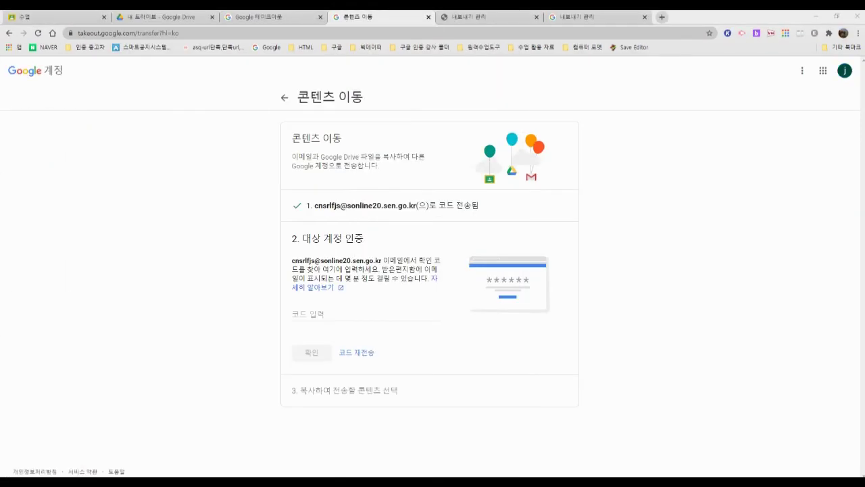
click(322, 314)
key(ctrl+v)
click(316, 360)
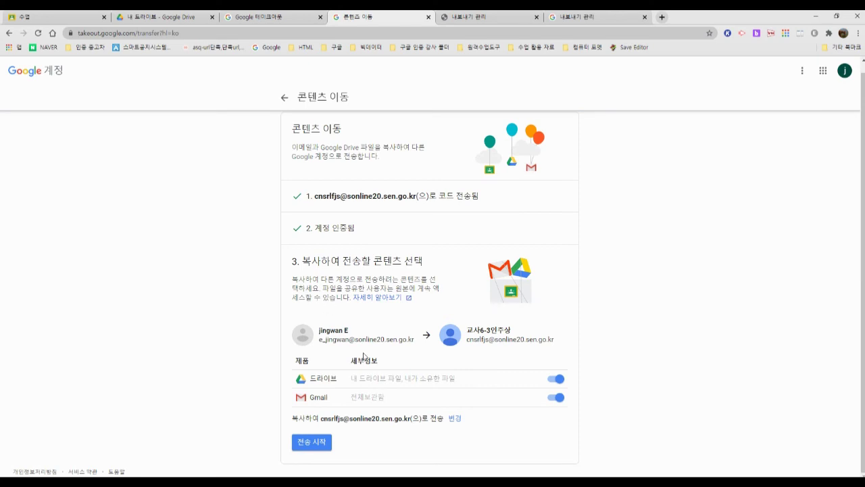
Step: Review the Drive and Gmail rows and destination account, then choose 전송 시작
mouse_move(377, 354)
mouse_down()
mouse_move(291, 352)
mouse_move(395, 300)
mouse_up()
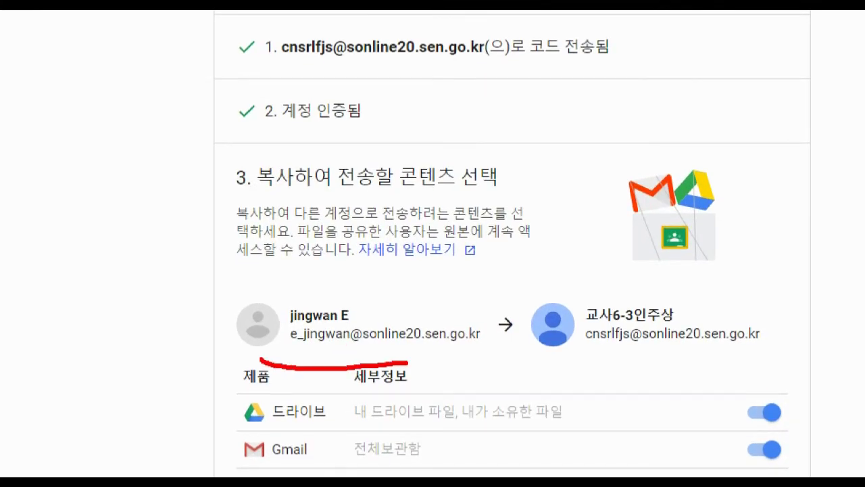
mouse_move(443, 255)
mouse_down()
mouse_move(446, 361)
mouse_move(358, 362)
mouse_up()
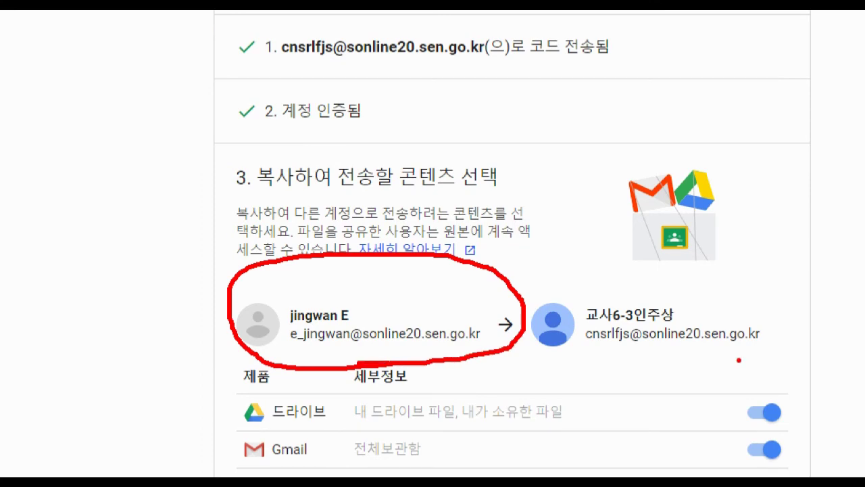
mouse_move(739, 360)
mouse_down()
mouse_move(562, 272)
mouse_move(785, 317)
mouse_move(656, 345)
mouse_up()
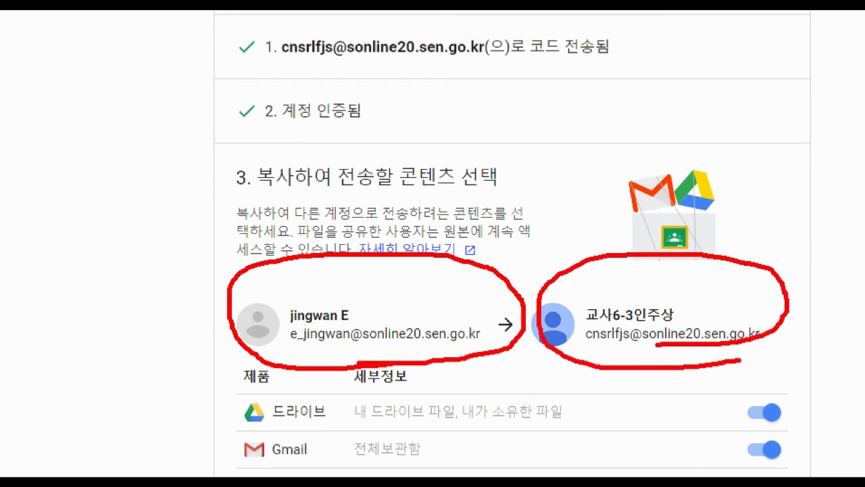
key(Escape)
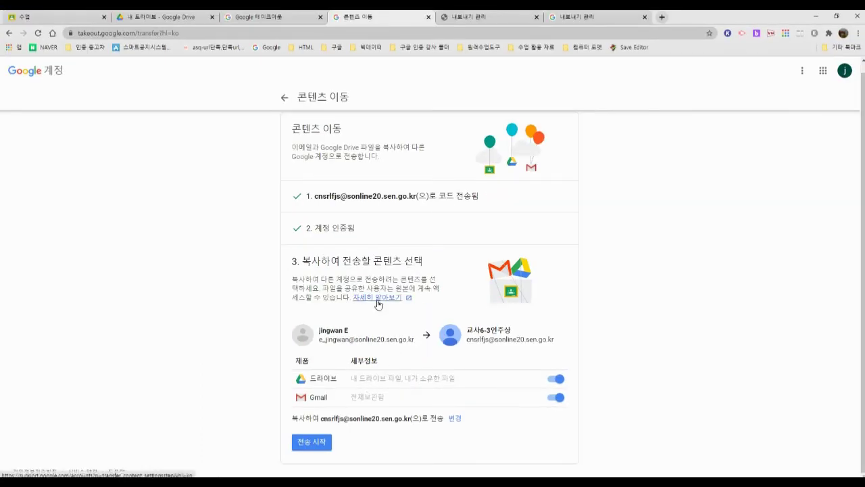
drag(295, 360, 391, 368)
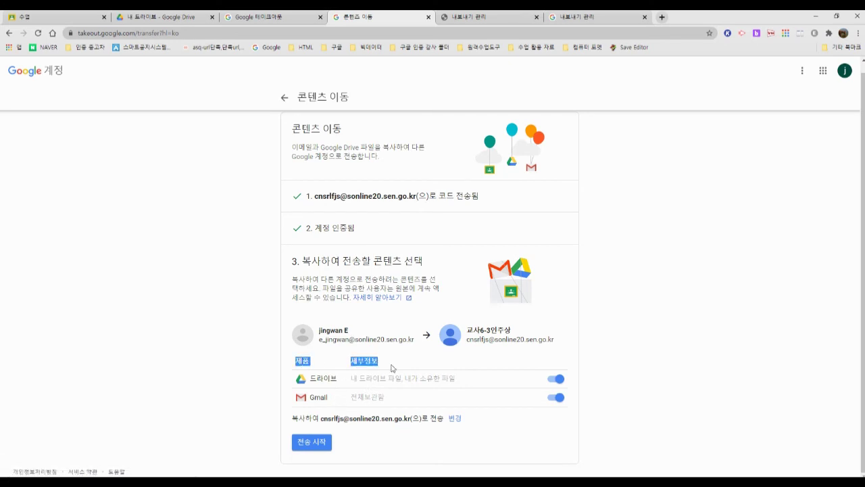
drag(289, 418, 465, 425)
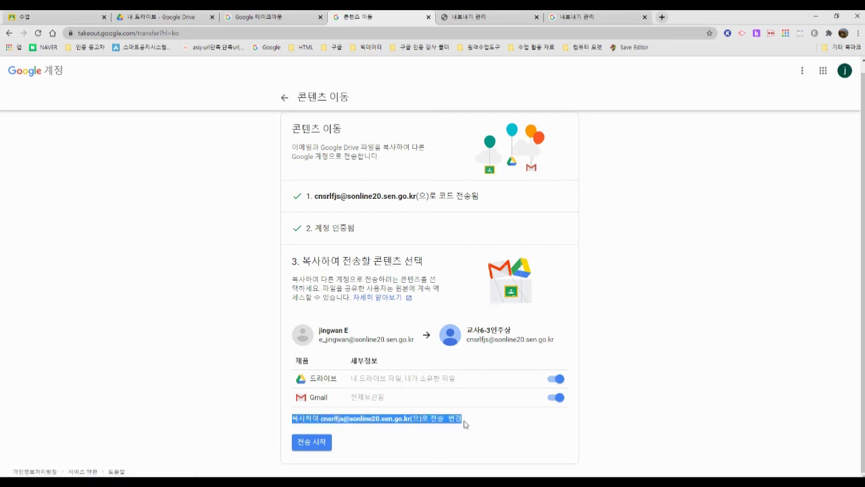
click(508, 425)
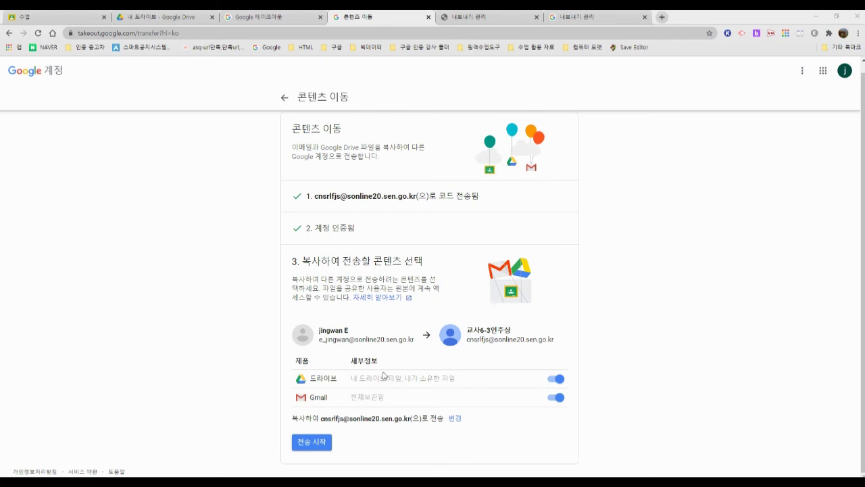
drag(357, 376, 379, 376)
click(394, 395)
click(313, 444)
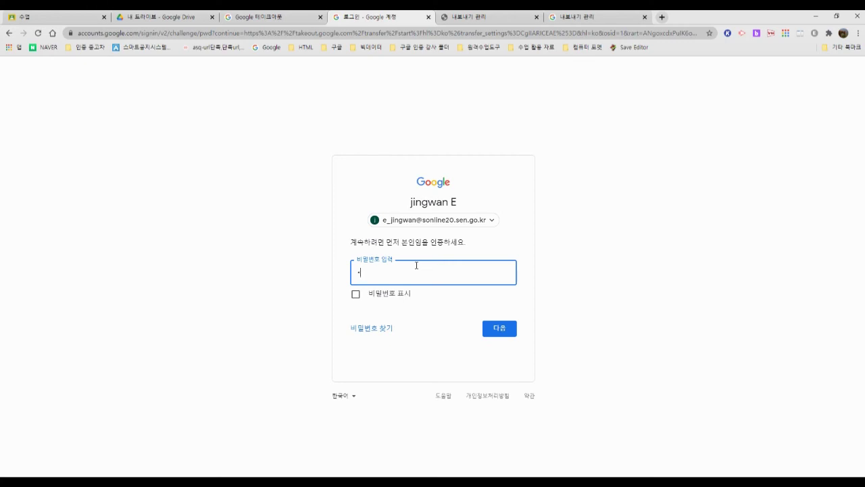
Step: Enter the original account's password to confirm identity
text(*********)
key(Return)
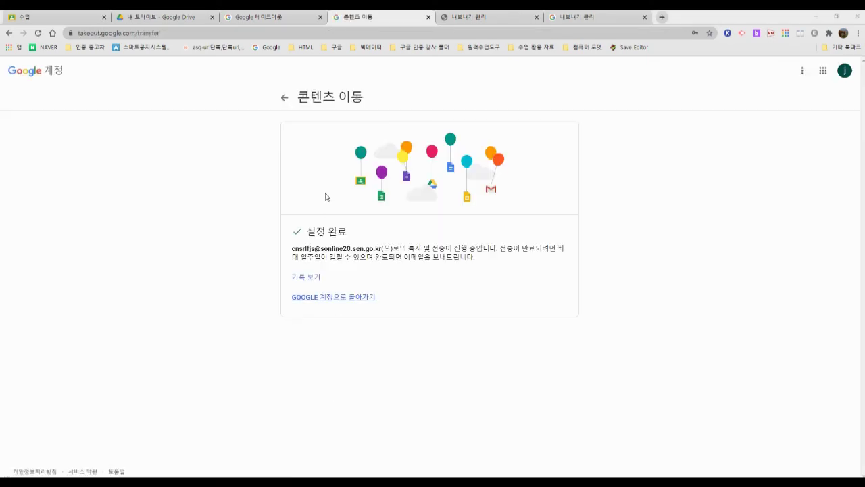
Step: Read the 설정 완료 notice: copying may take up to a week, with a completion e-mail
drag(305, 234, 341, 233)
click(347, 231)
drag(292, 251, 472, 259)
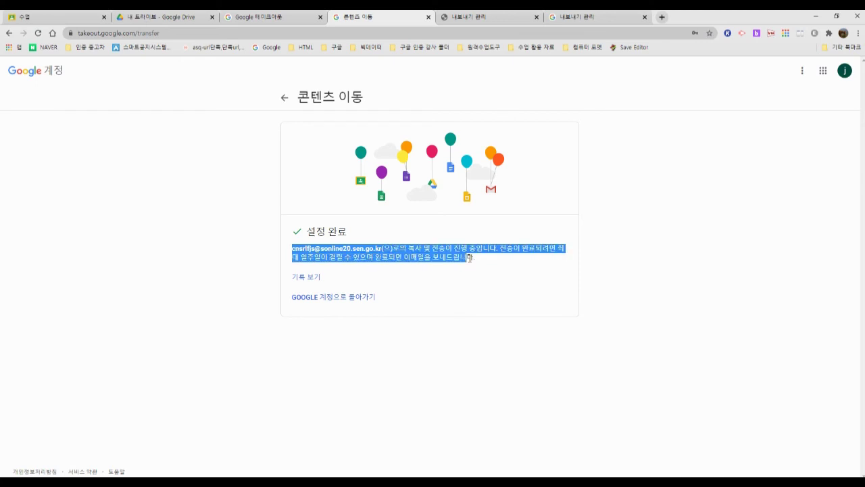
click(471, 259)
drag(373, 260, 485, 262)
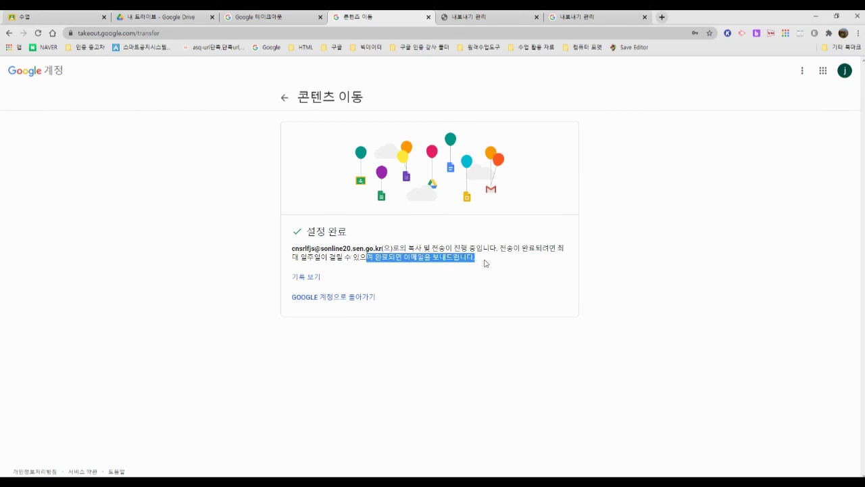
click(485, 263)
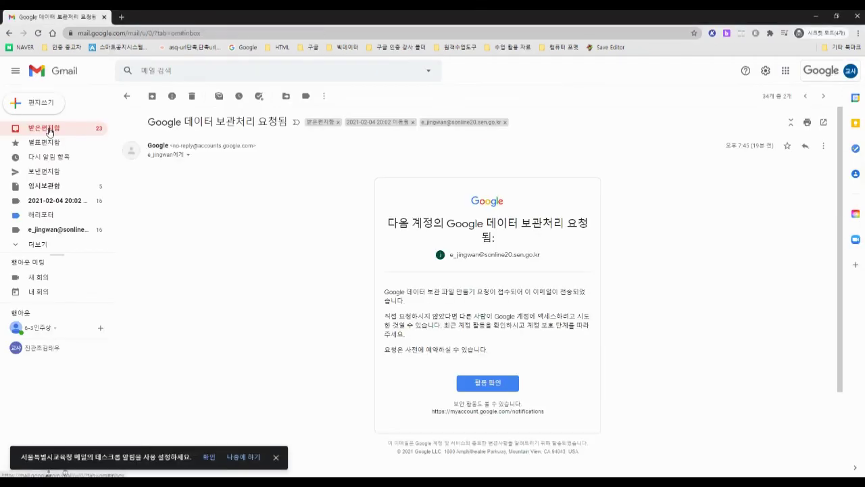
Step: In the receiving account's Gmail, read the 보관처리 요청됨 email and open its account activity check
click(48, 130)
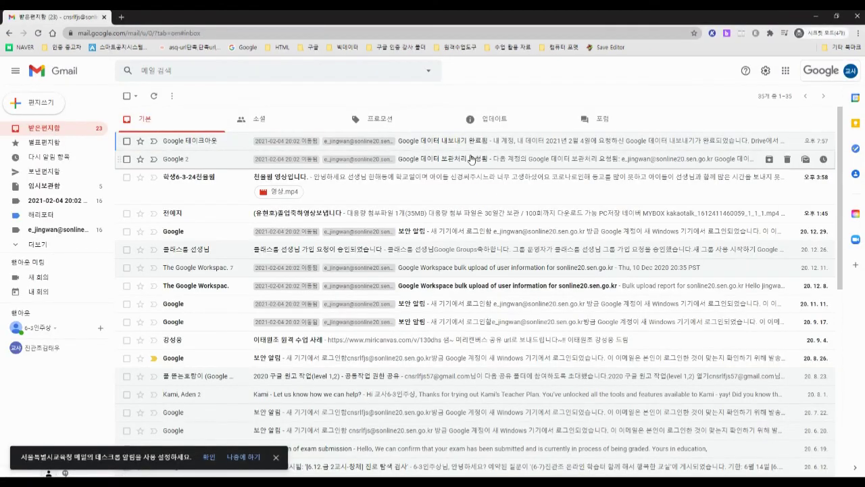
click(467, 159)
click(54, 128)
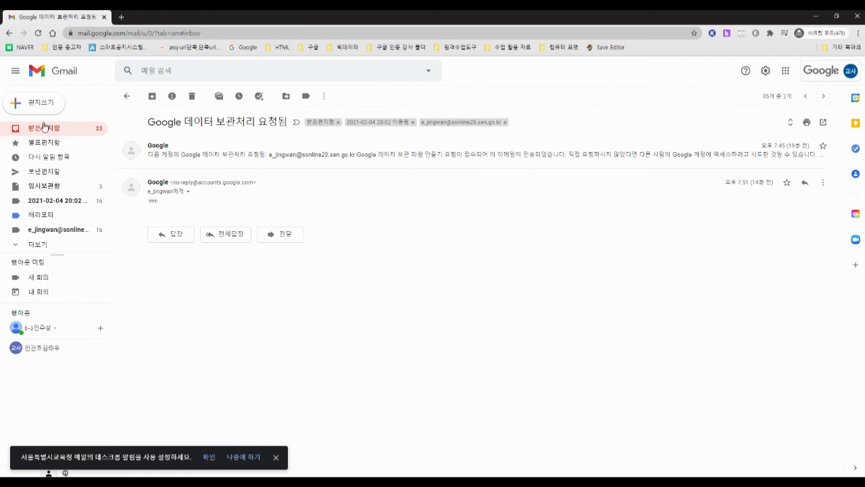
click(517, 165)
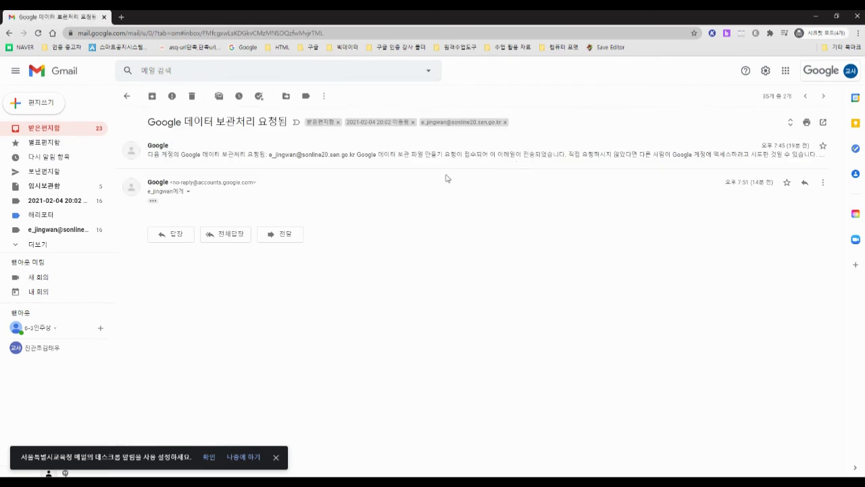
click(295, 161)
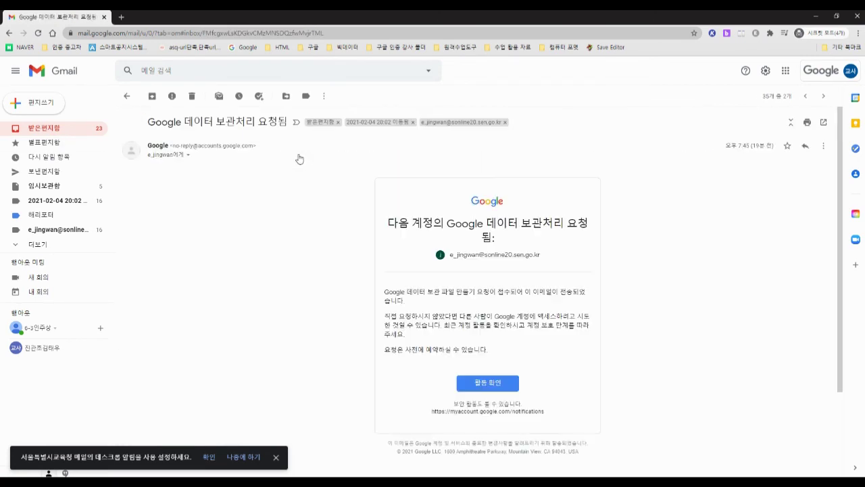
drag(412, 291, 443, 302)
drag(391, 316, 502, 333)
click(502, 333)
click(488, 383)
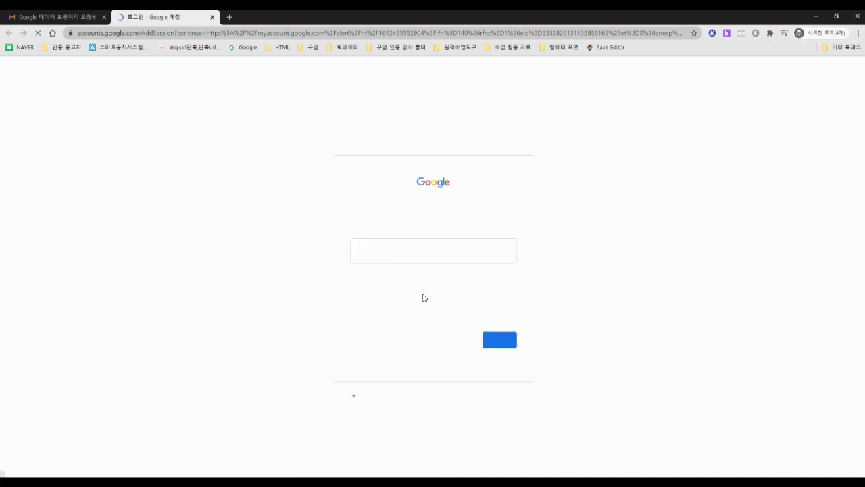
Step: Close the sign-in tab and open the 'Google 데이터 내보내기 완료됨' email from the inbox
click(212, 17)
click(37, 131)
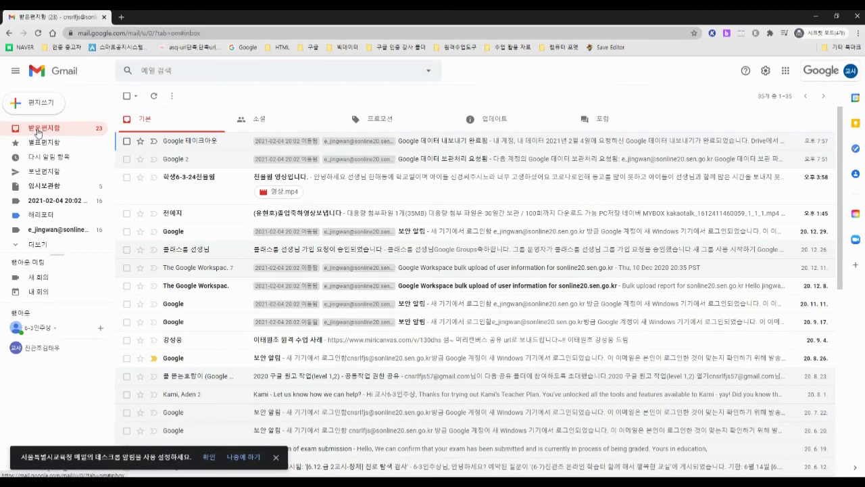
click(486, 144)
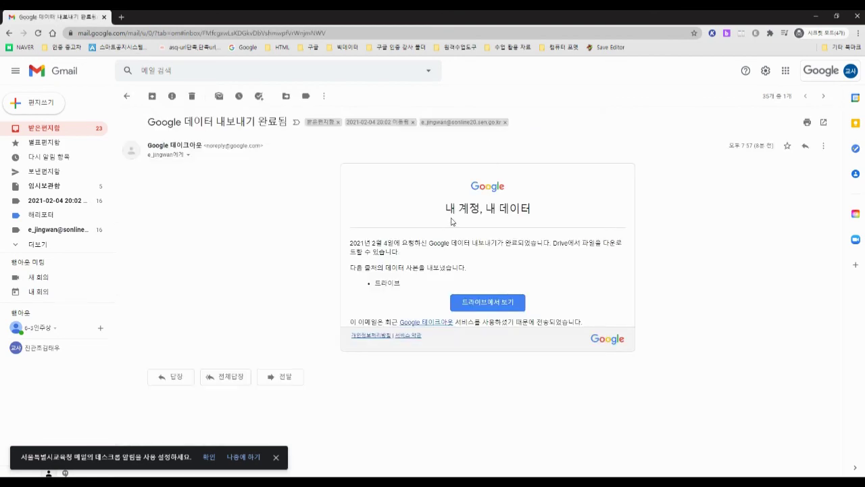
Step: Read the export-completed email and follow its 드라이브에서 보기 link
drag(453, 222, 549, 211)
click(549, 211)
drag(443, 244, 545, 244)
click(546, 244)
drag(552, 242, 400, 252)
click(400, 252)
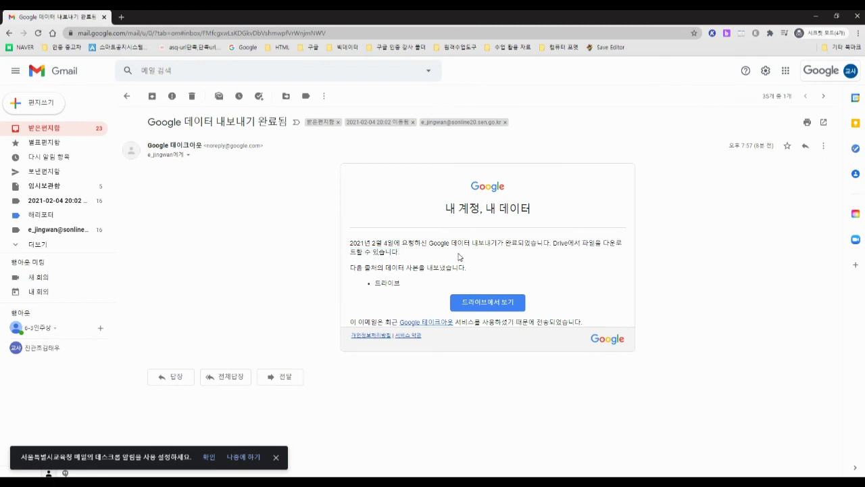
click(488, 301)
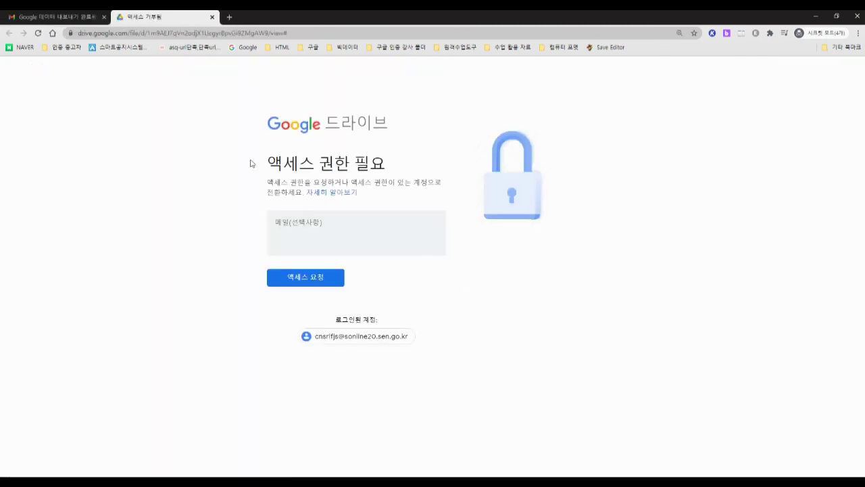
Step: Close the access-required page and open Google Drive from the Google apps grid
click(212, 17)
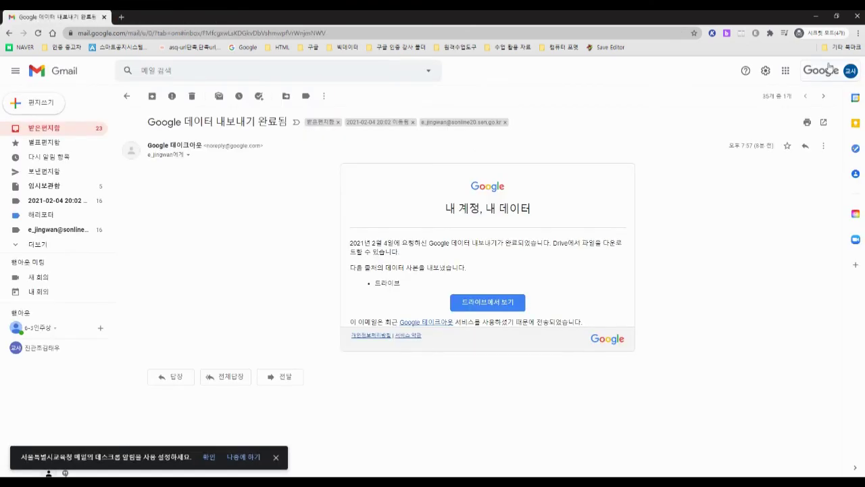
click(785, 70)
click(838, 115)
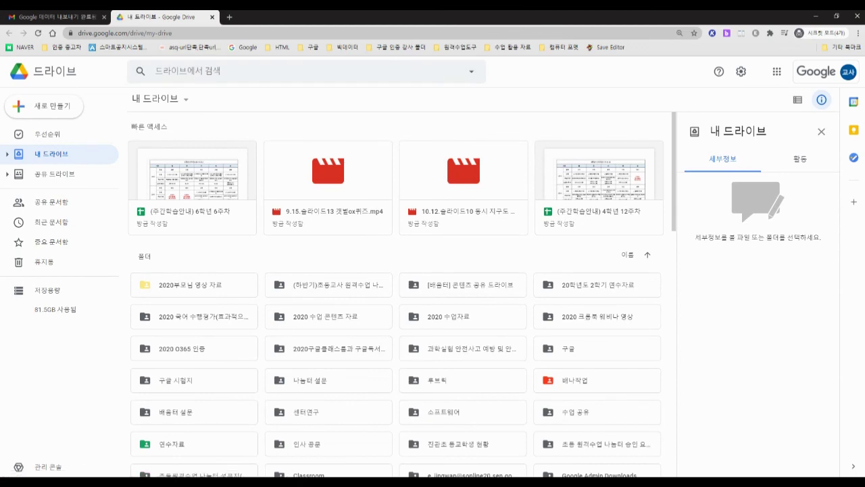
scroll(459, 172, down, 2)
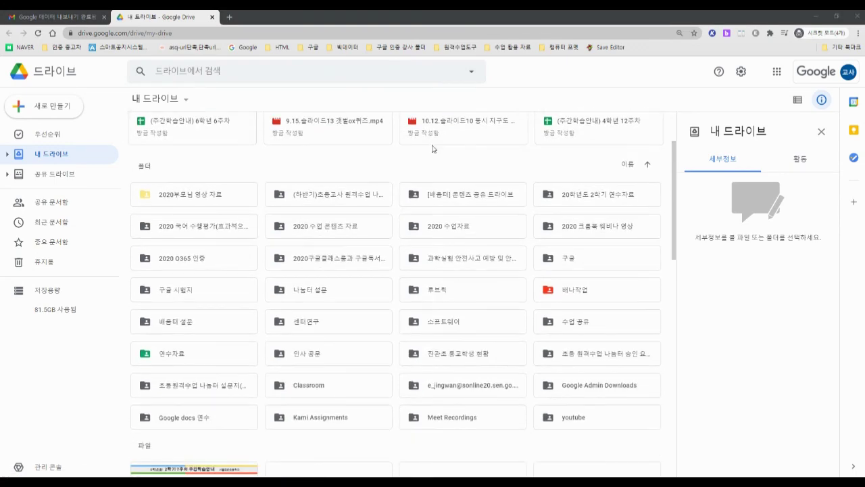
scroll(432, 149, down, 2)
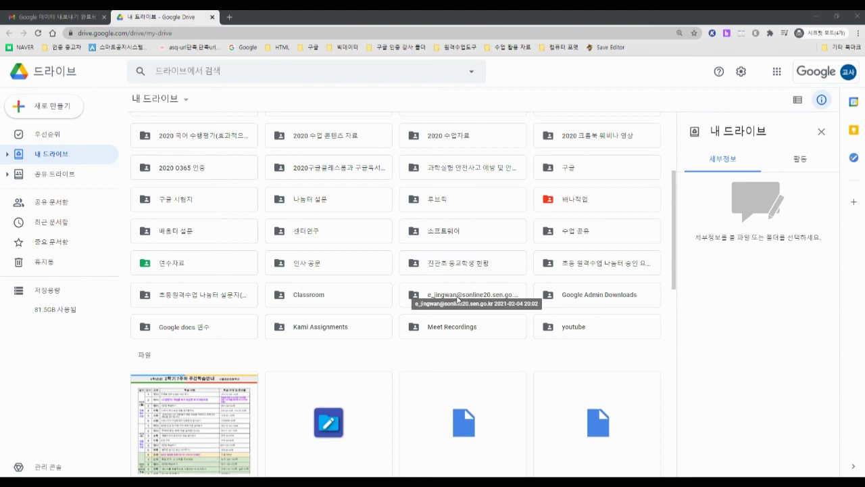
double_click(458, 300)
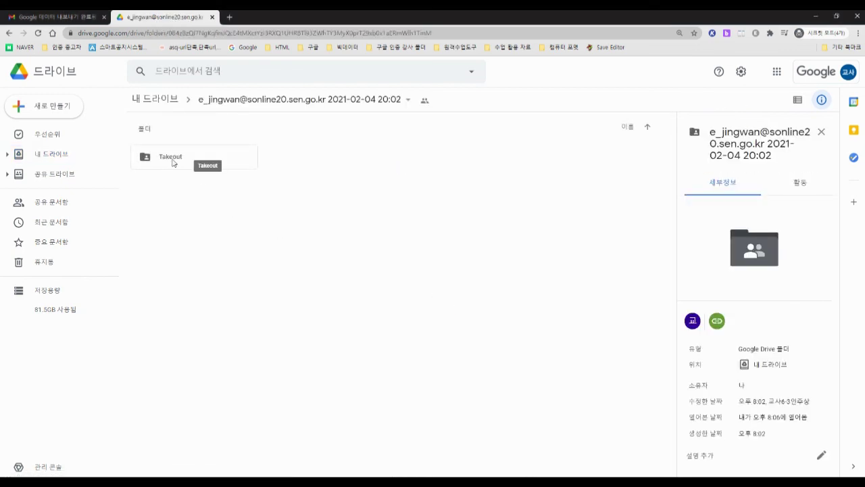
double_click(172, 163)
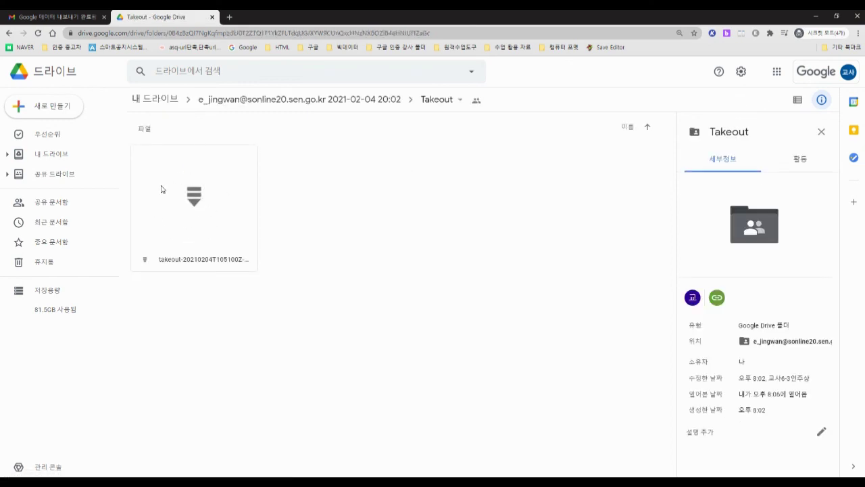
click(9, 32)
Step: Go back once more to the top of My Drive
click(9, 32)
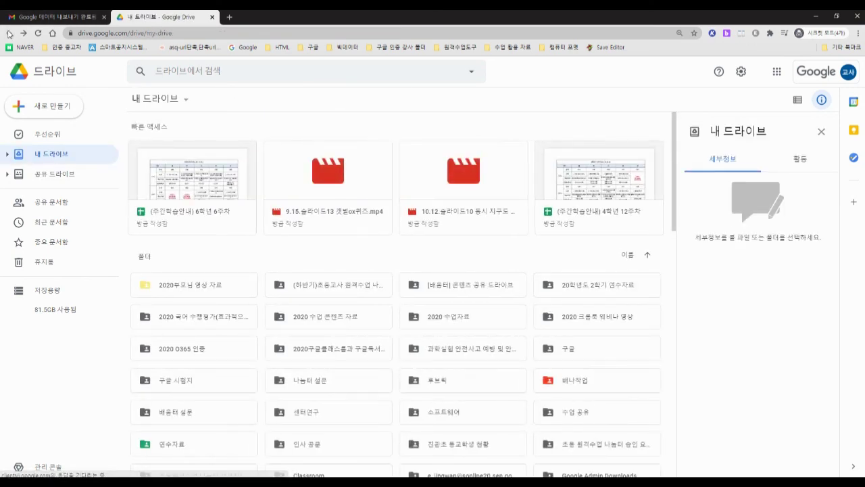